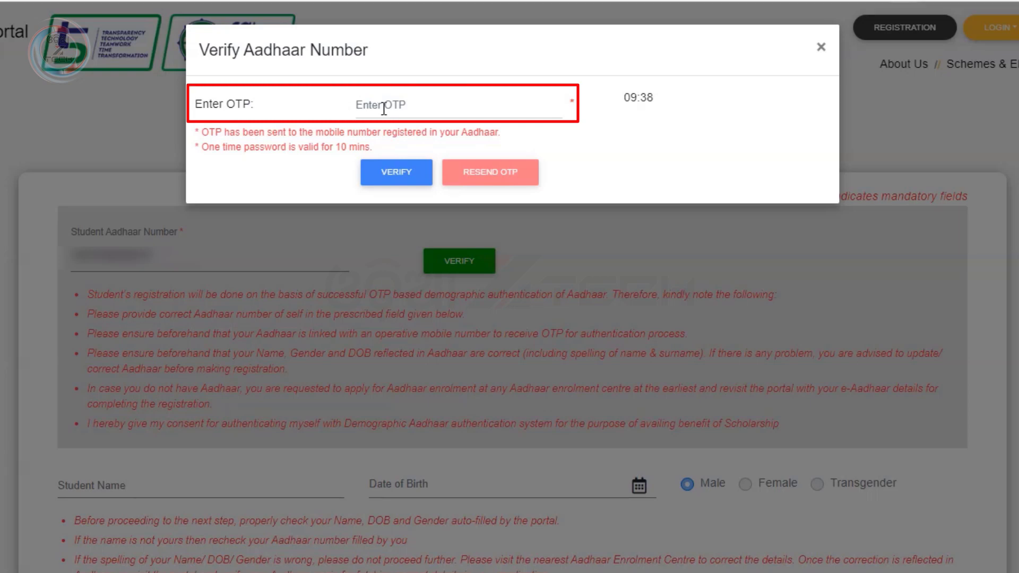
Enter the received OTP and verify the student's Aadhaar number.
{"action": "left_click", "coordinate": [424, 106]}
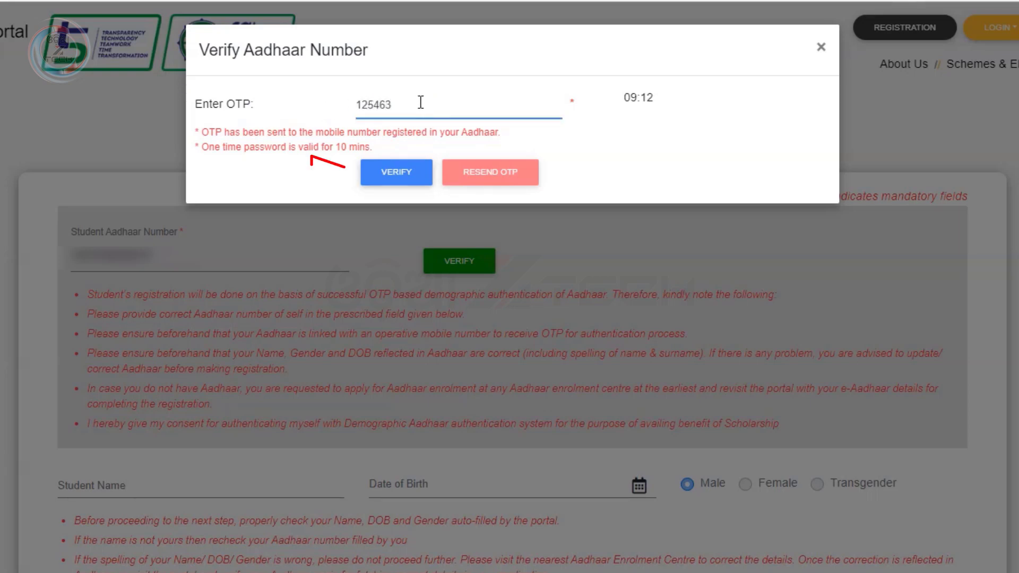
{"action": "left_click", "coordinate": [398, 172]}
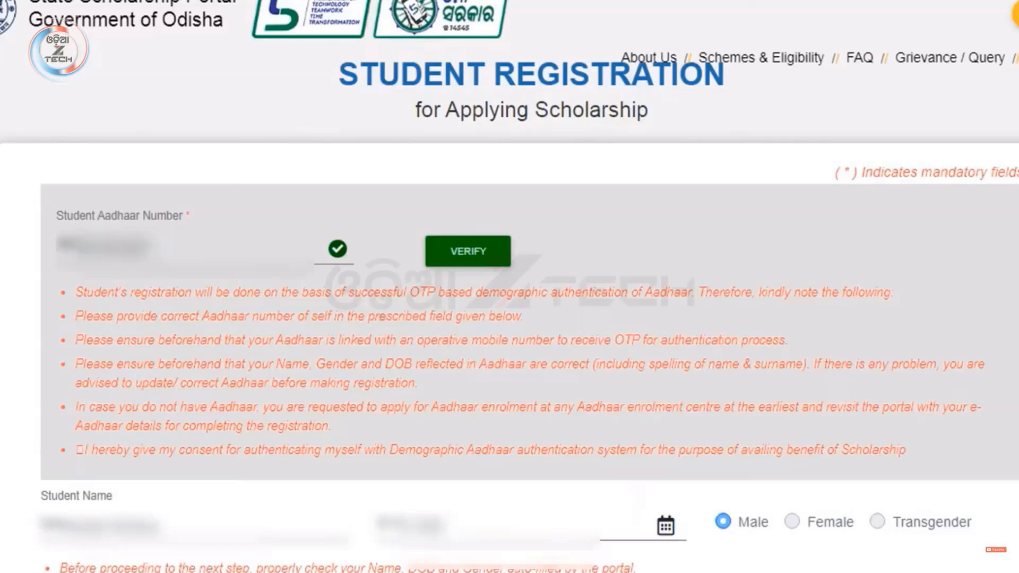
Enter the student's mobile number, mark the alternative number as the same, and fill in the e-mail.
{"action": "scroll", "coordinate": [363, 462], "scroll_direction": "down", "scroll_amount": 10}
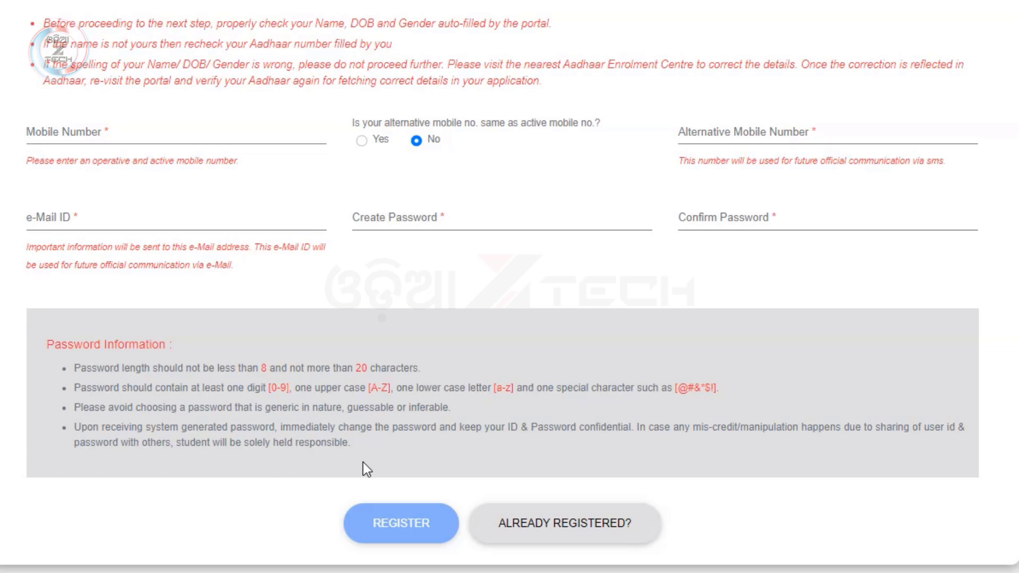
{"action": "left_click", "coordinate": [56, 126]}
{"action": "type", "text": "89"}
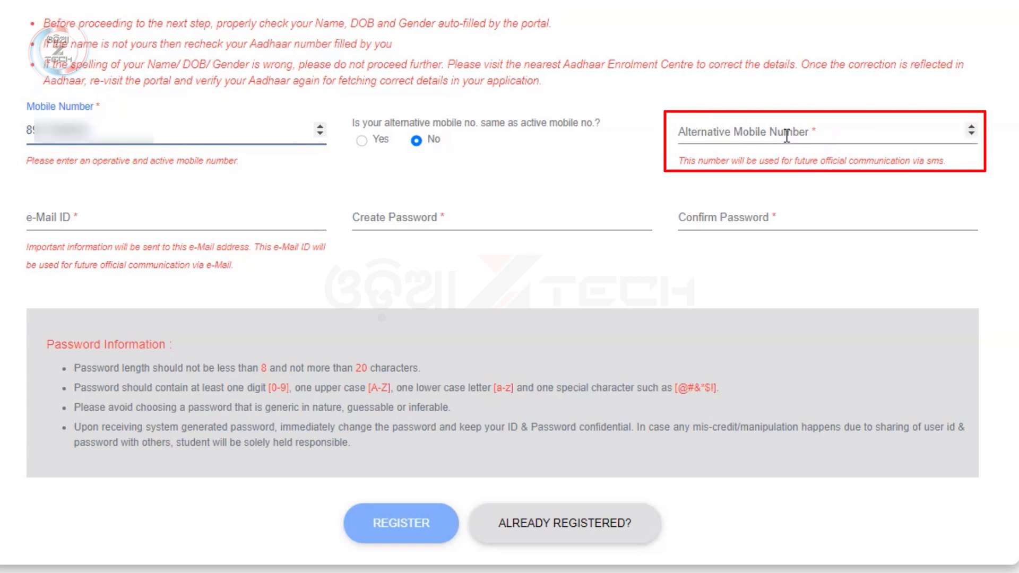
{"action": "left_click", "coordinate": [361, 140]}
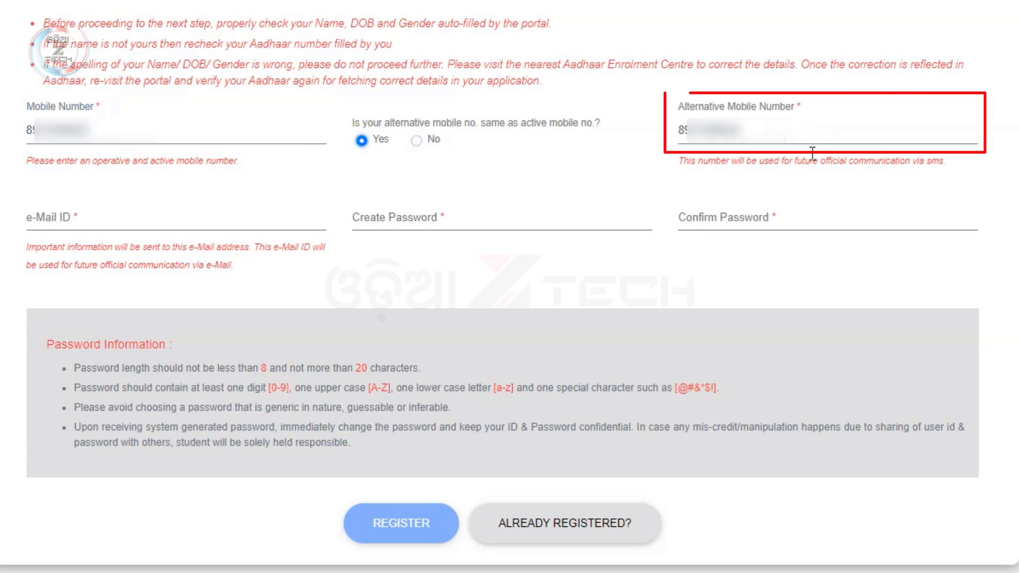
{"action": "left_click", "coordinate": [85, 224]}
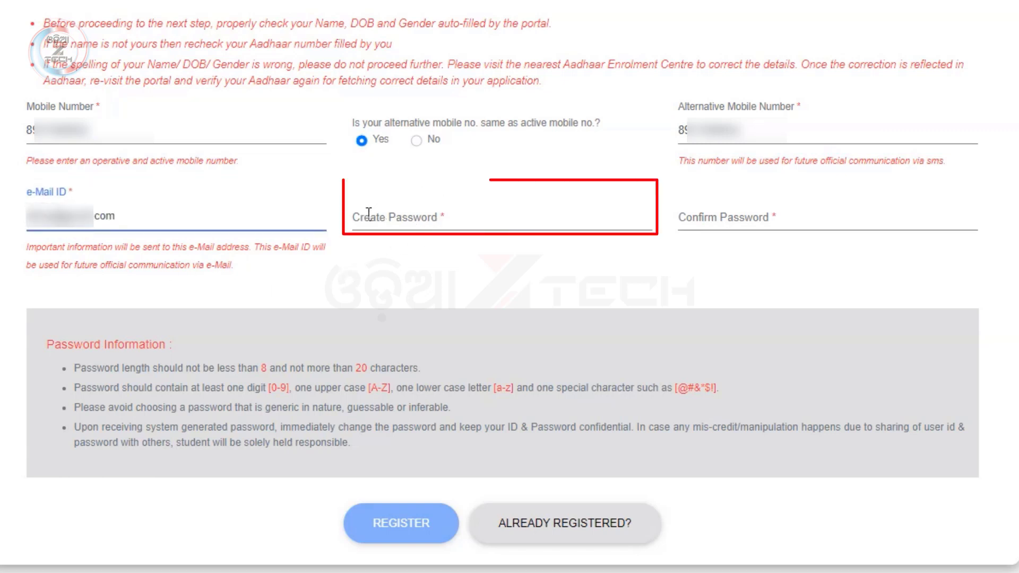
Create and confirm the account password, then submit the student registration.
{"action": "left_click", "coordinate": [391, 219]}
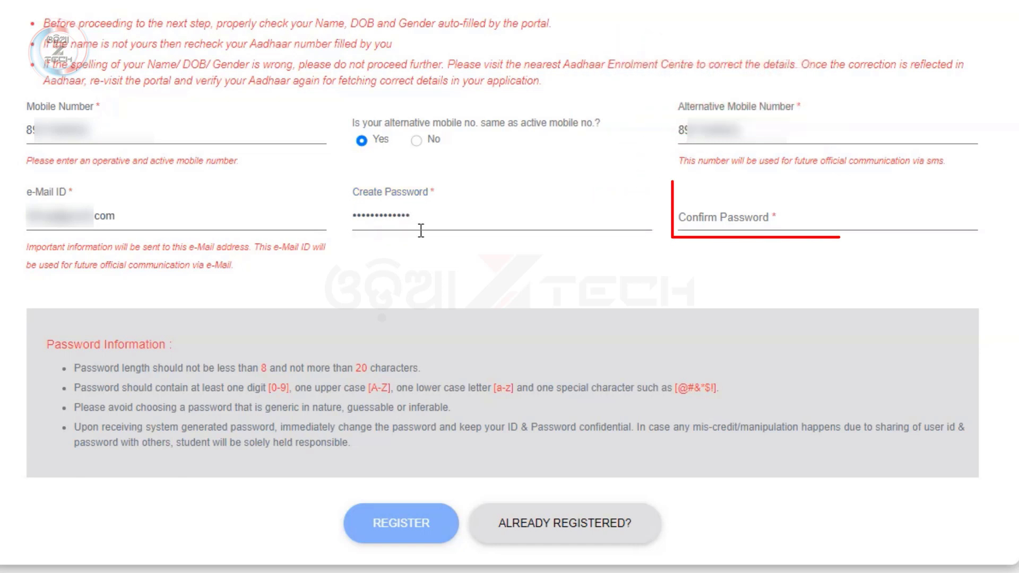
{"action": "left_click", "coordinate": [756, 222]}
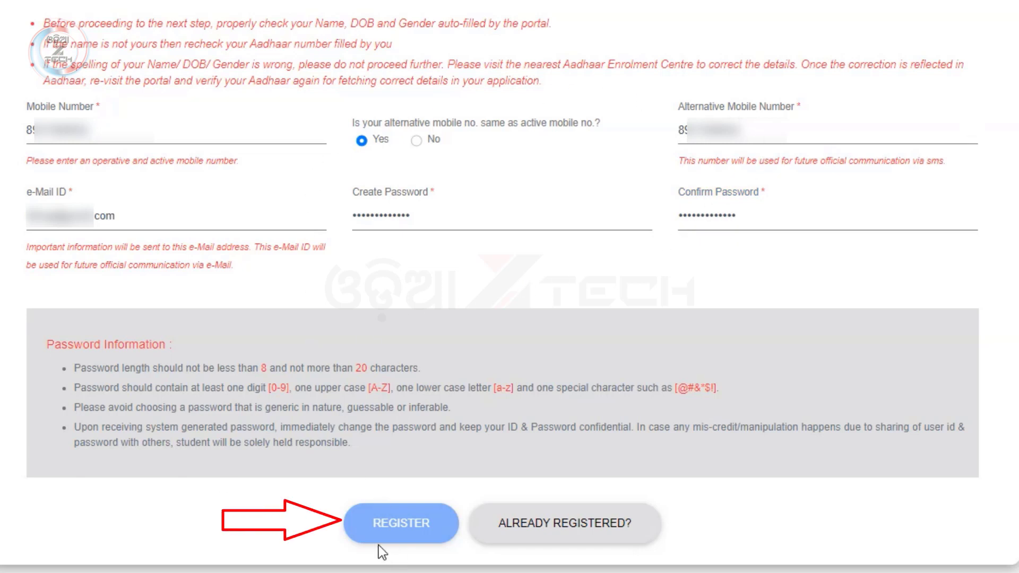
{"action": "left_click", "coordinate": [412, 521]}
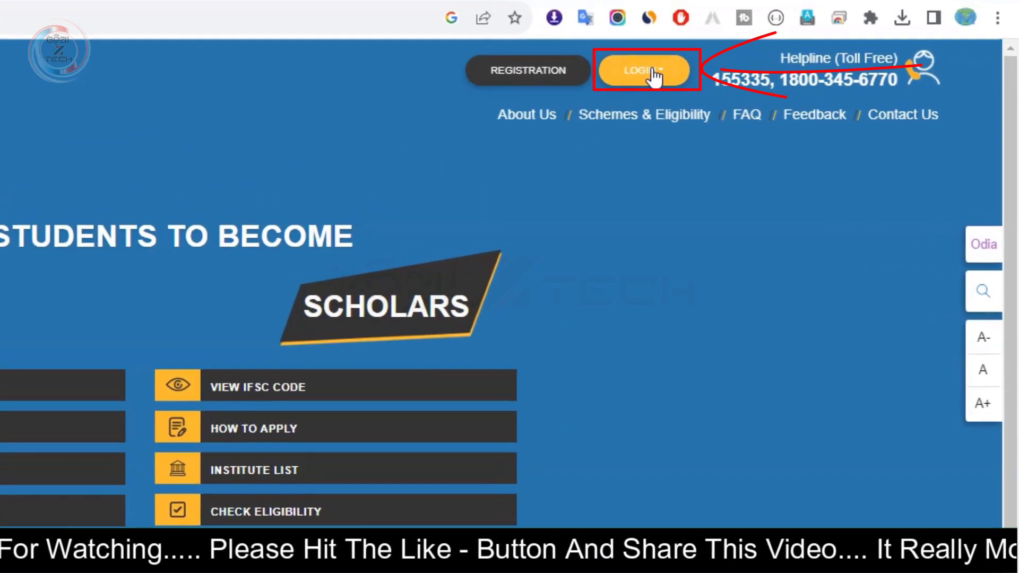
Sign in through Student Login with the Aadhaar number, account password and maths answer 40.
{"action": "left_click", "coordinate": [750, 63]}
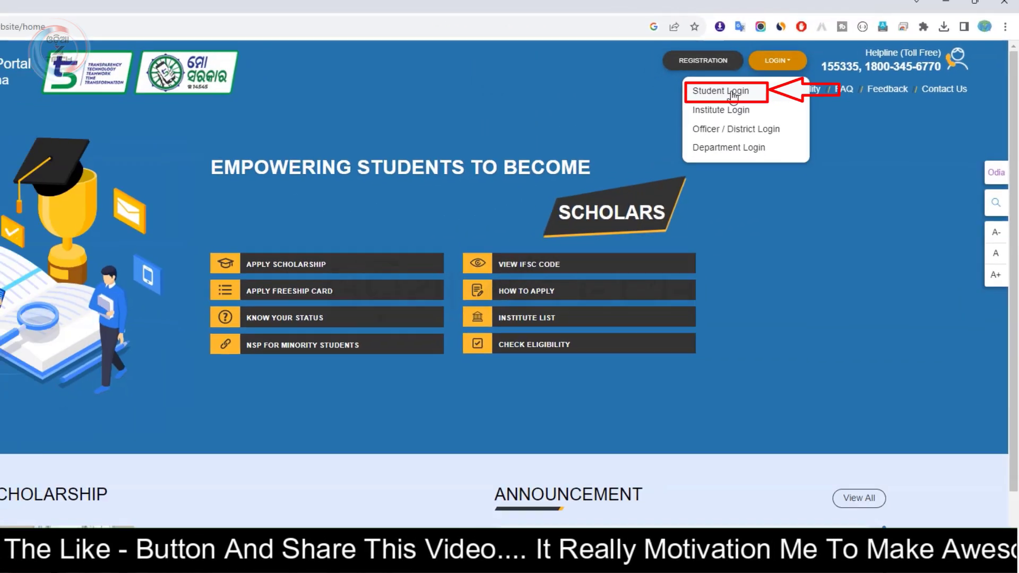
{"action": "left_click", "coordinate": [501, 120]}
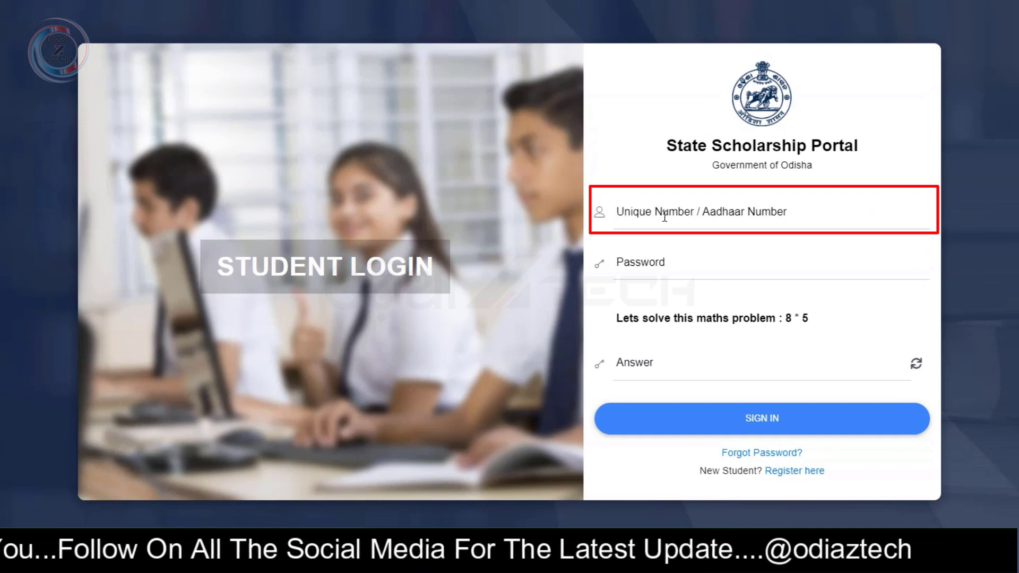
{"action": "left_click", "coordinate": [650, 211]}
{"action": "type", "text": "895"}
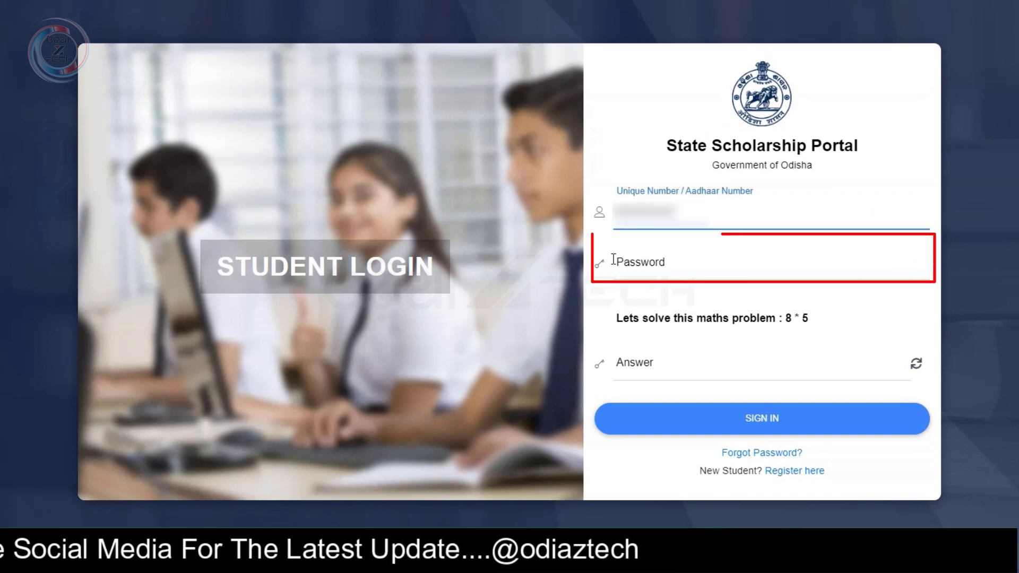
{"action": "left_click", "coordinate": [678, 269]}
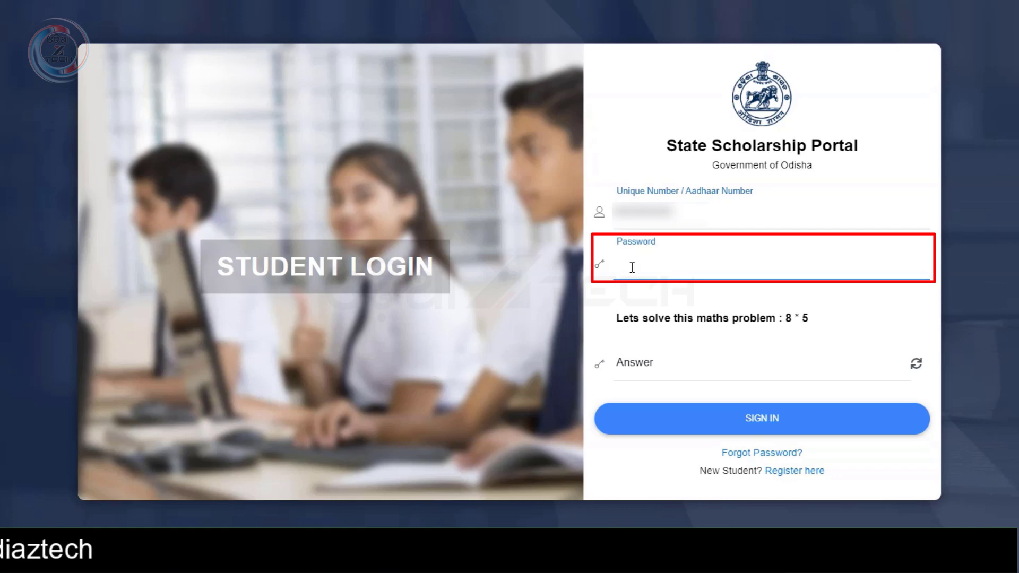
{"action": "type", "text": "•••"}
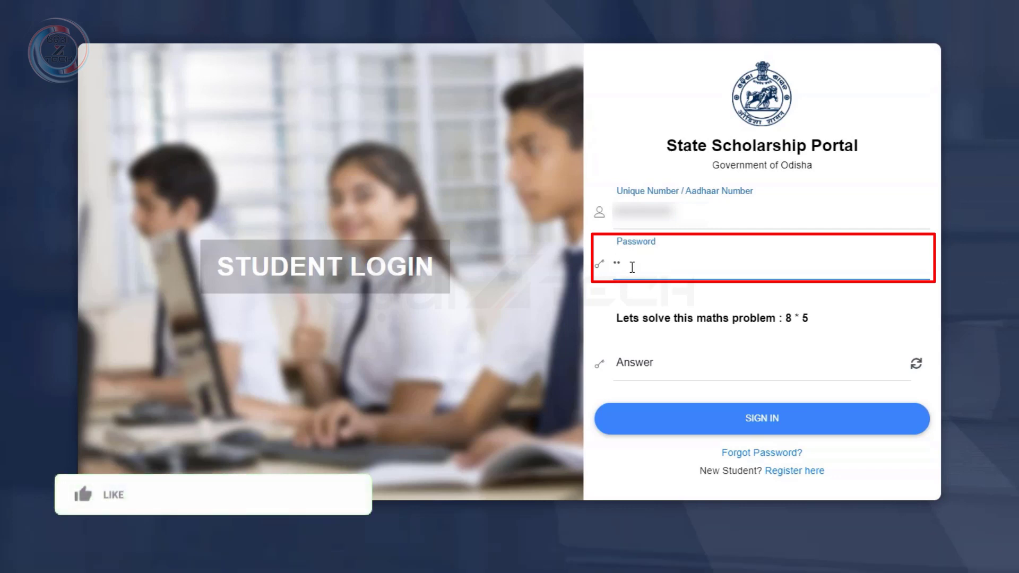
{"action": "type", "text": "•••••"}
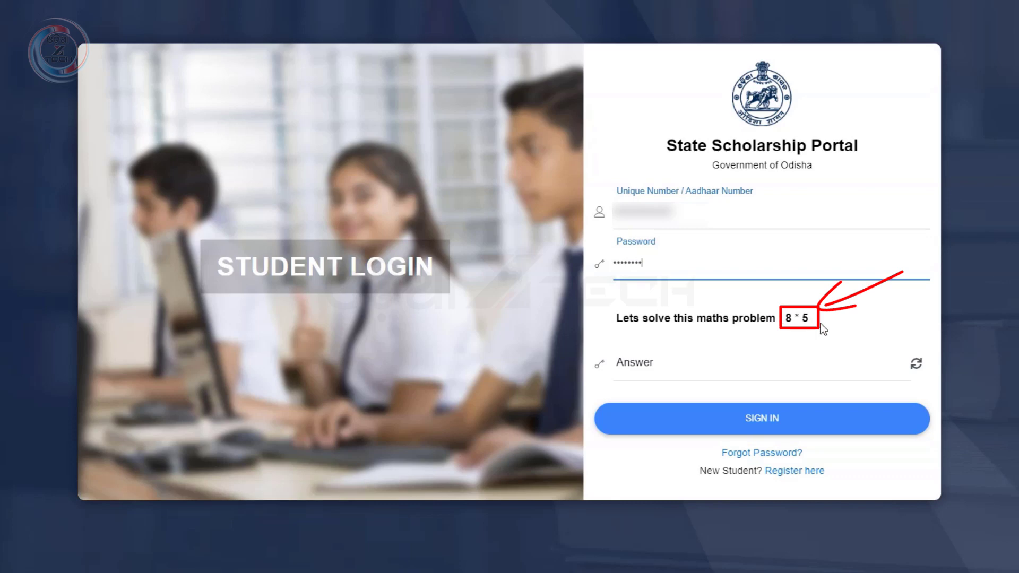
{"action": "left_click", "coordinate": [628, 367]}
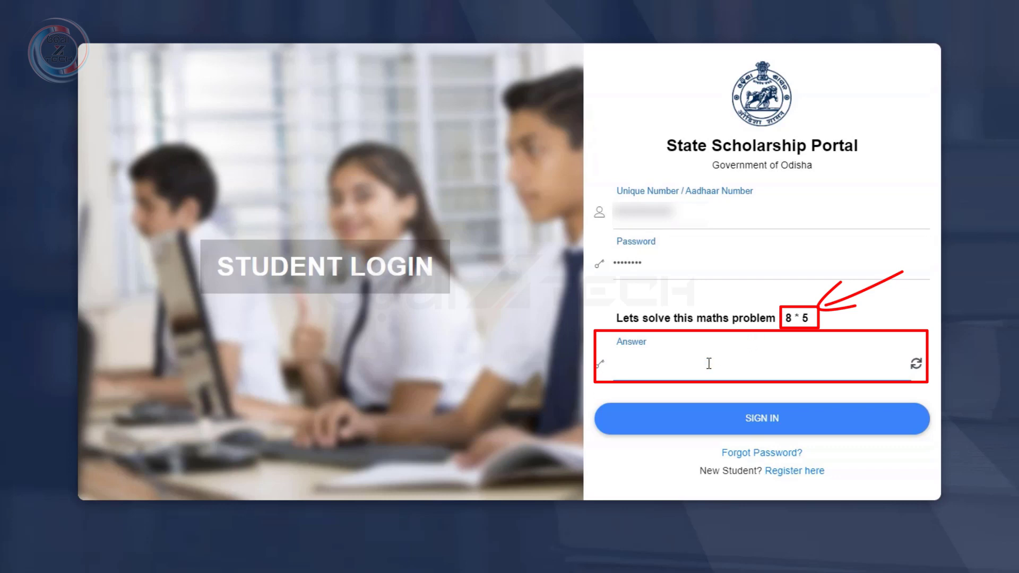
{"action": "type", "text": "40"}
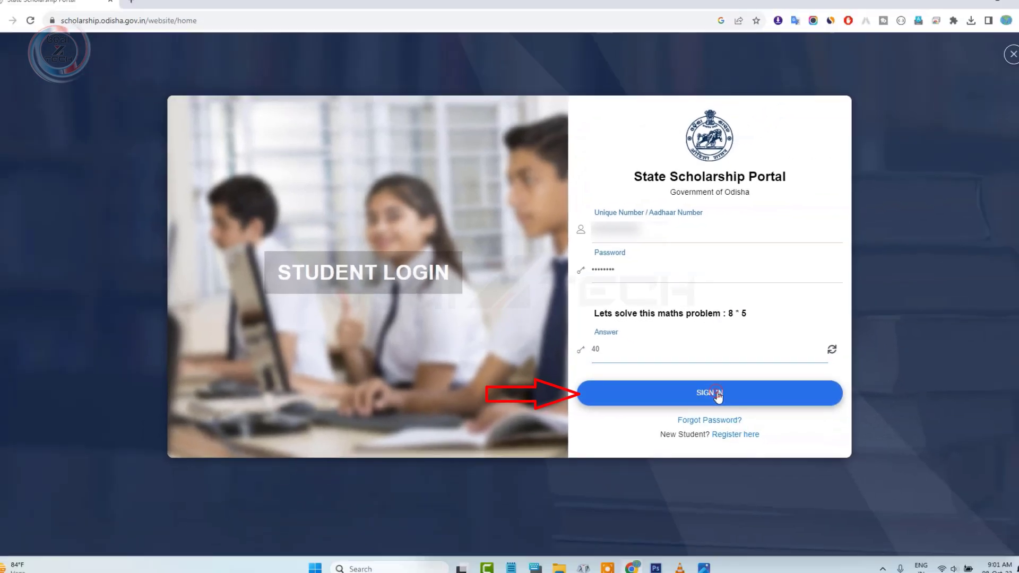
{"action": "left_click", "coordinate": [743, 420]}
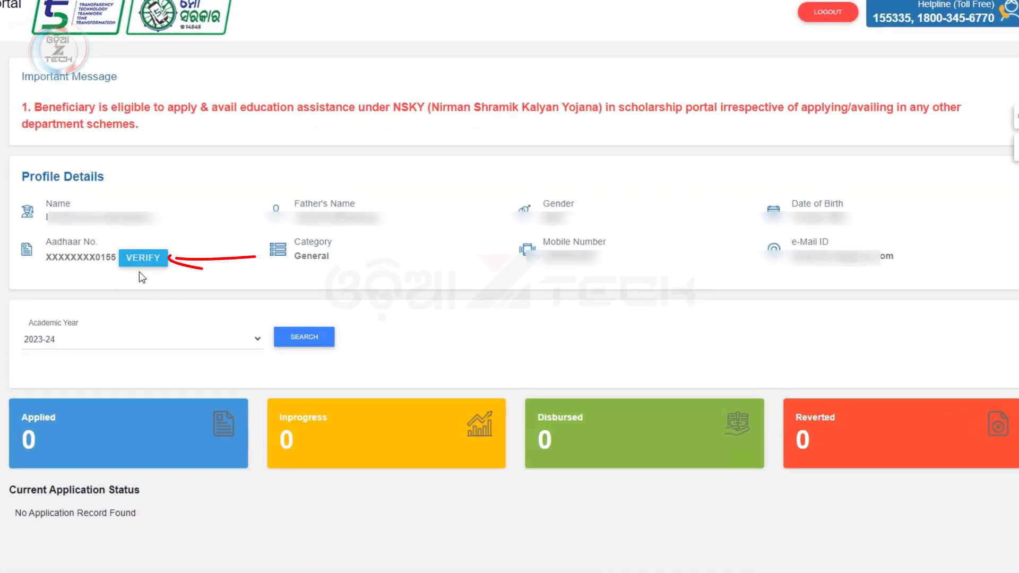
{"action": "left_click", "coordinate": [142, 259]}
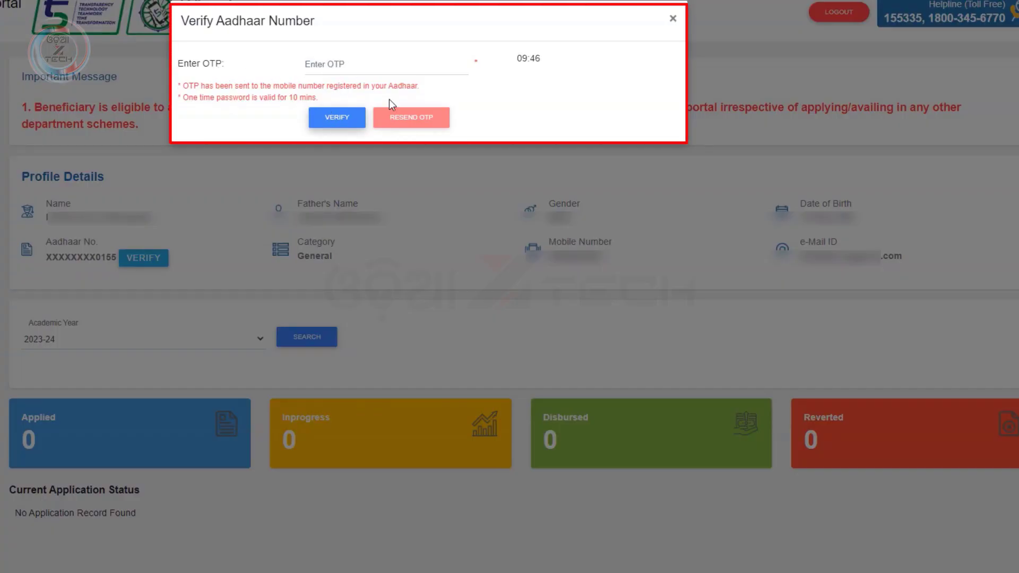
{"action": "left_click", "coordinate": [359, 117]}
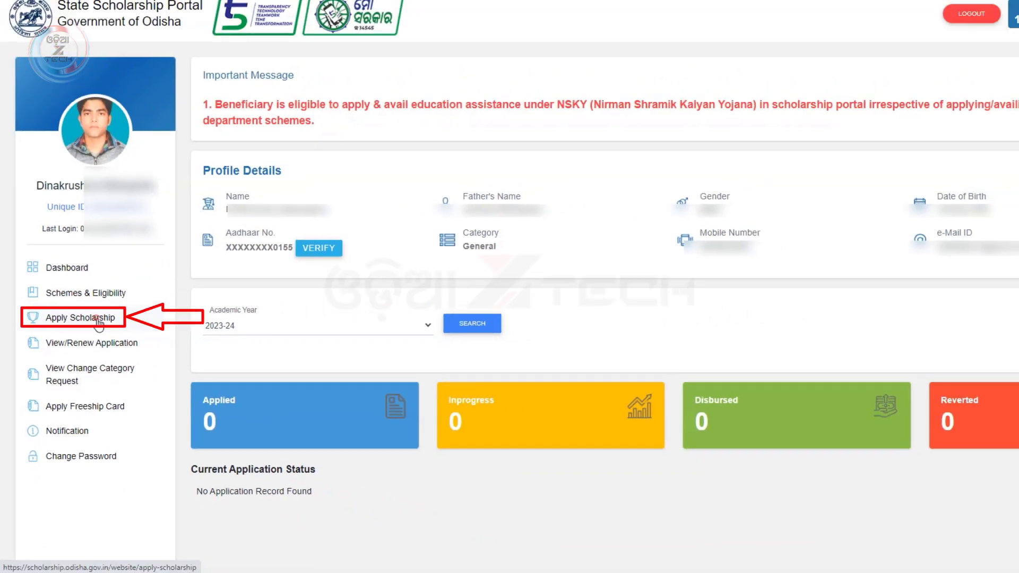
Start the application for 2023-24, School & Mass Education, Junior Merit (Class - 11 to 12).
{"action": "left_click", "coordinate": [98, 319]}
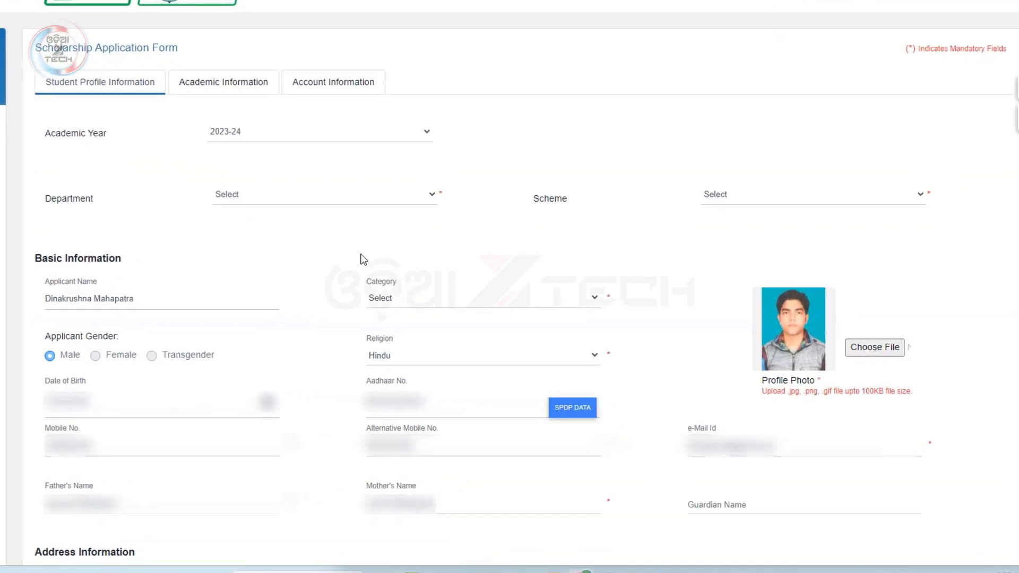
{"action": "left_click", "coordinate": [266, 134]}
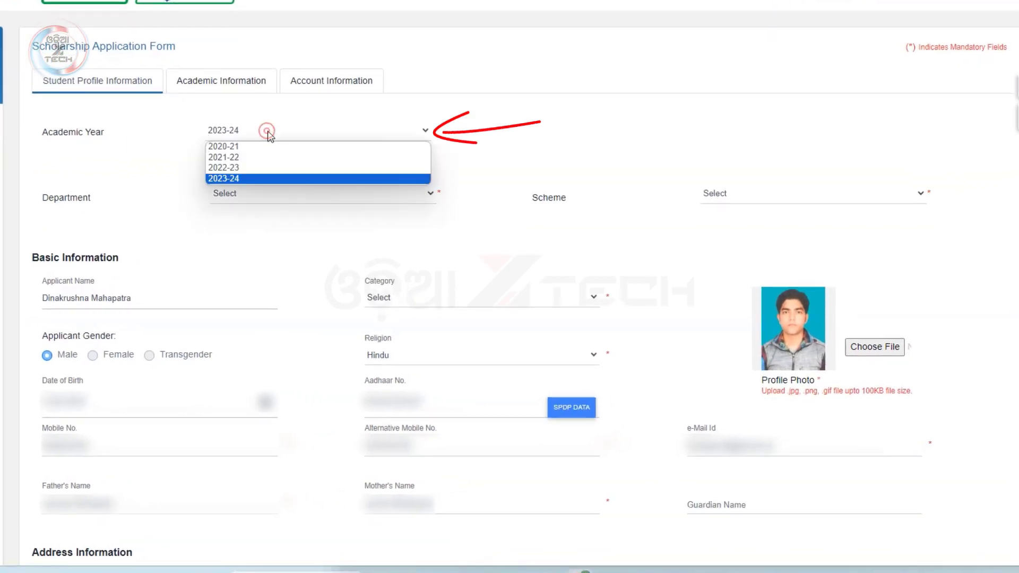
{"action": "left_click", "coordinate": [227, 179]}
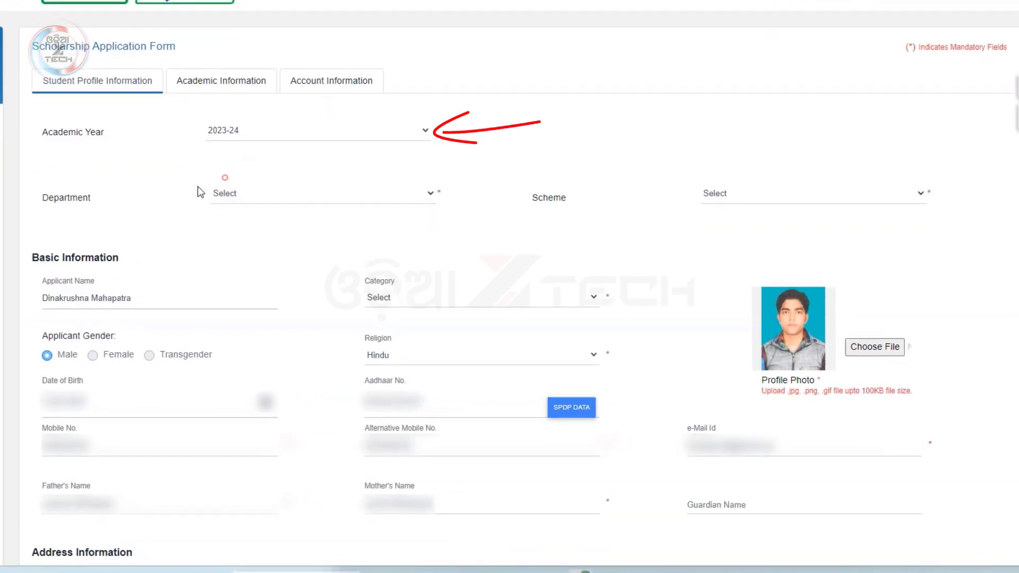
{"action": "left_click", "coordinate": [275, 200]}
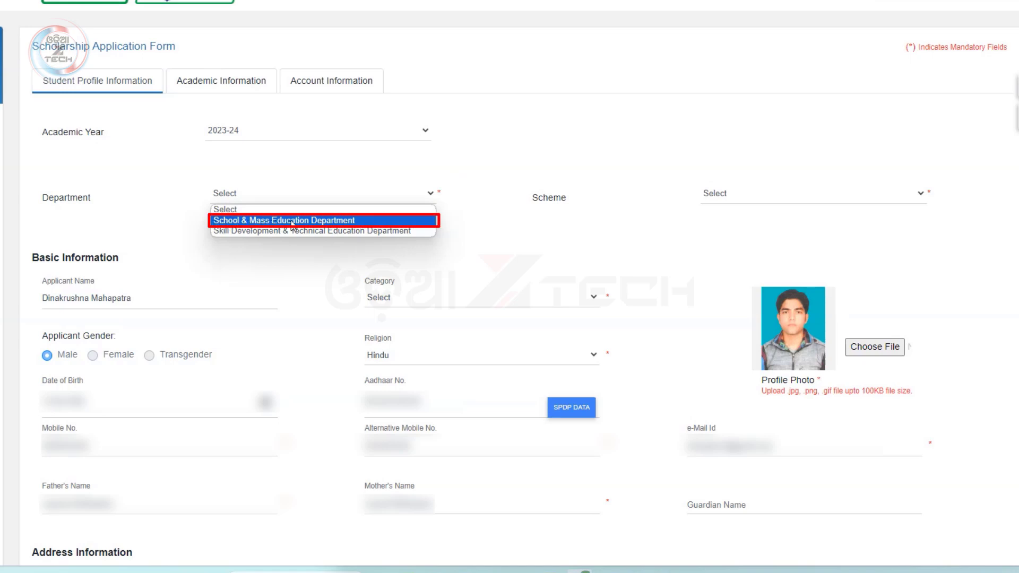
{"action": "left_click", "coordinate": [331, 221]}
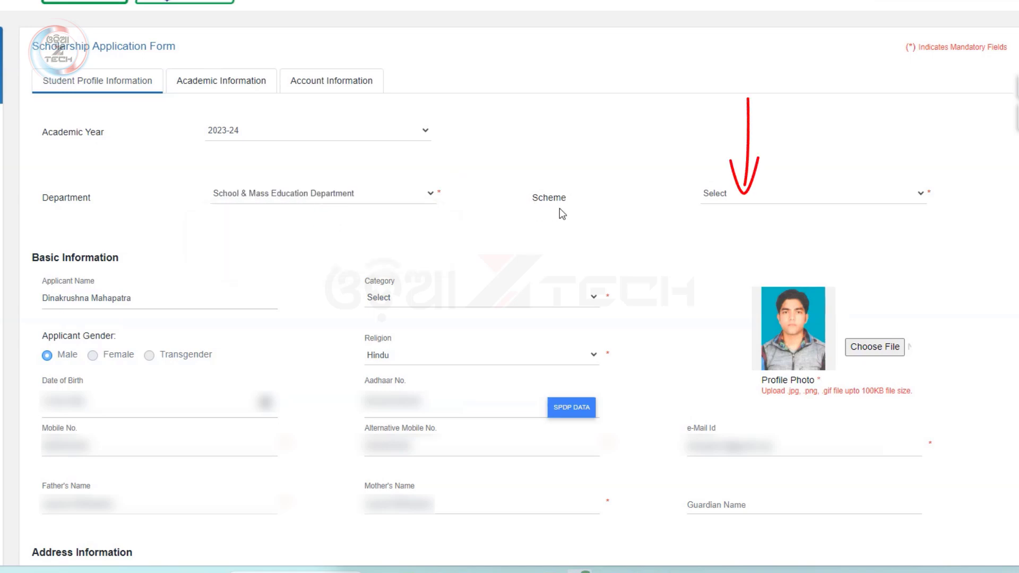
{"action": "left_click", "coordinate": [737, 202]}
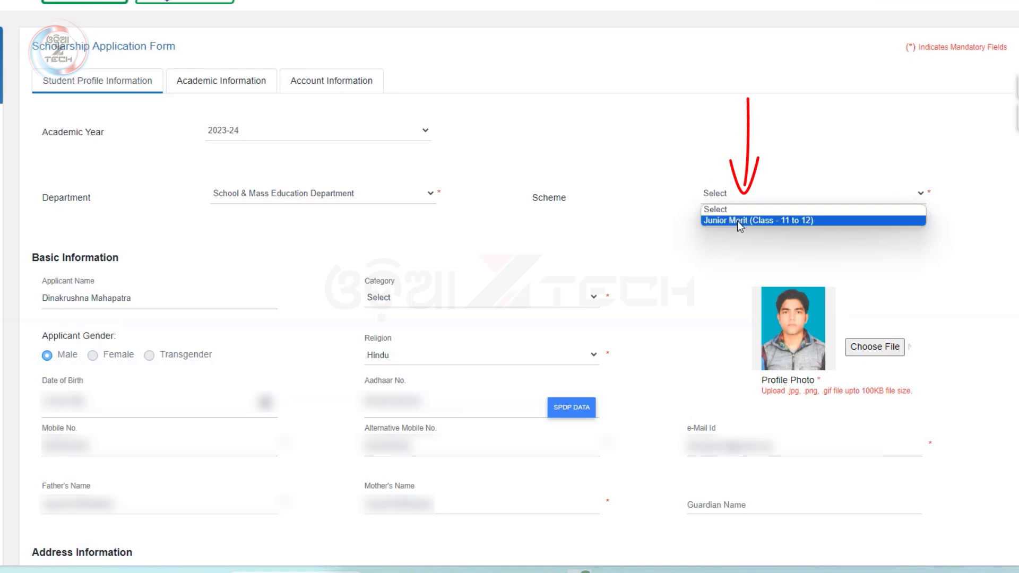
{"action": "left_click", "coordinate": [776, 222]}
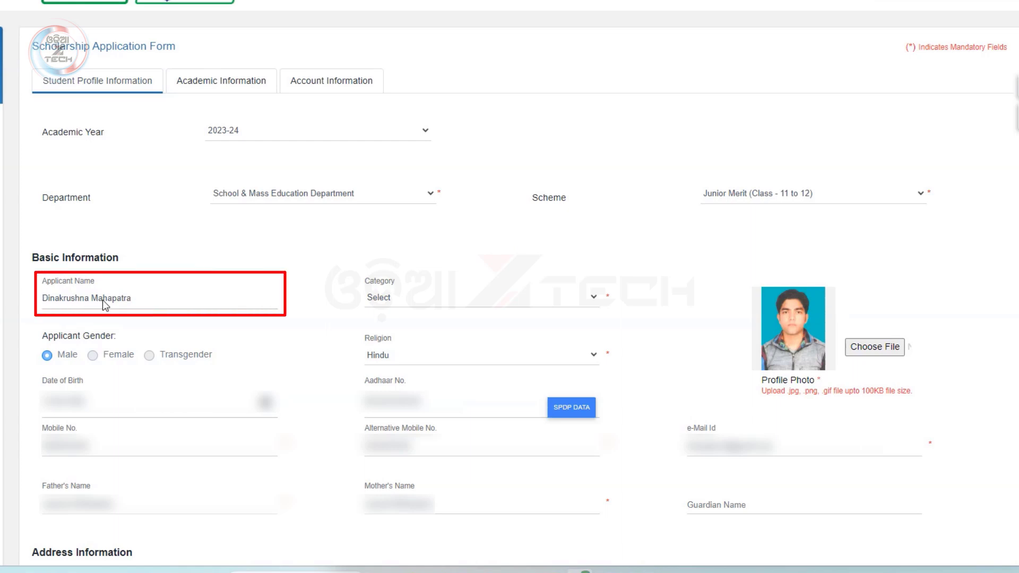
Set category to General and religion to Hindu, then check the e-mail and father's name fields.
{"action": "left_click", "coordinate": [418, 300]}
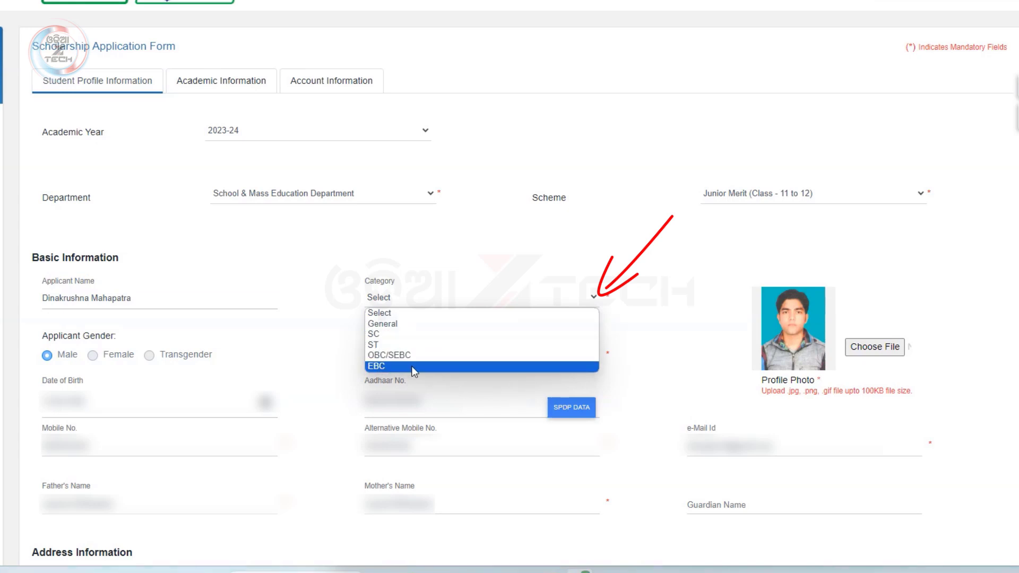
{"action": "left_click", "coordinate": [382, 323]}
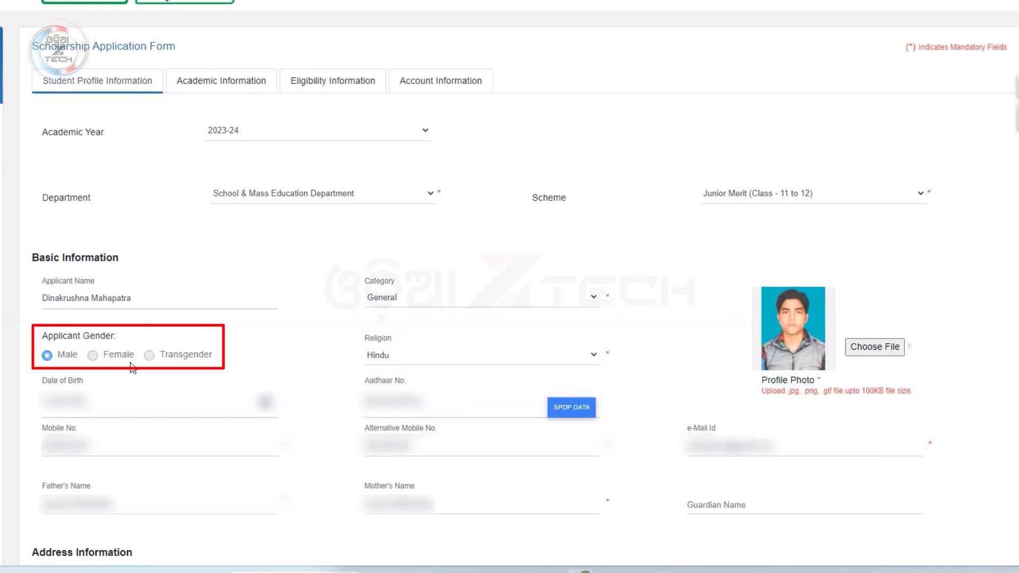
{"action": "left_click", "coordinate": [405, 357]}
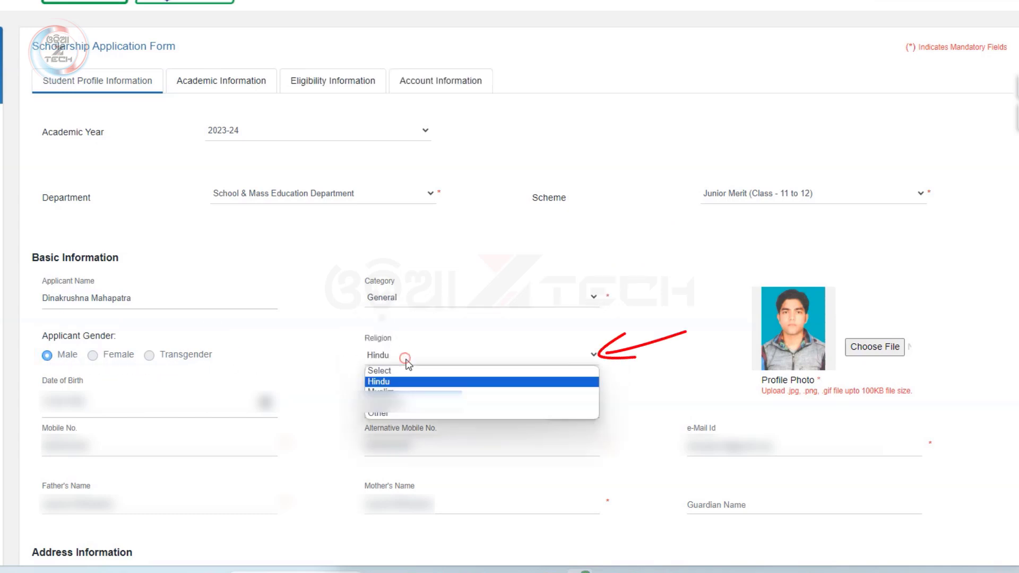
{"action": "left_click", "coordinate": [387, 382]}
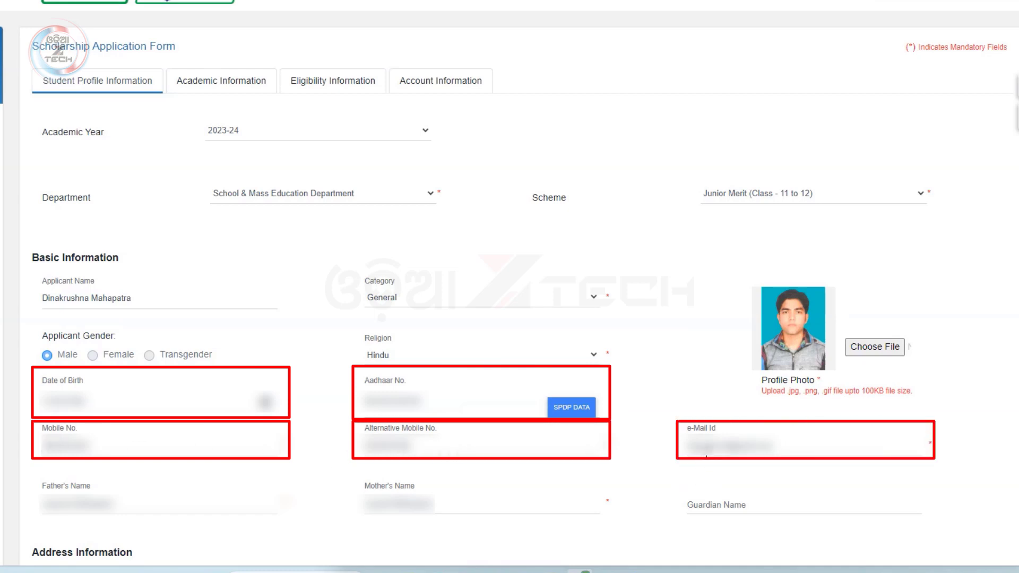
{"action": "left_click", "coordinate": [706, 451]}
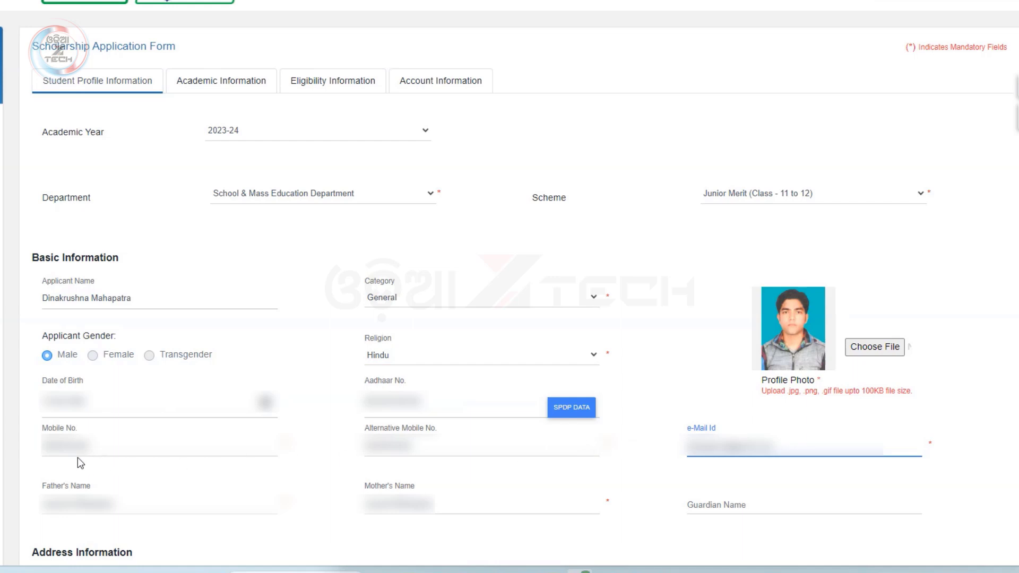
{"action": "left_click", "coordinate": [83, 491]}
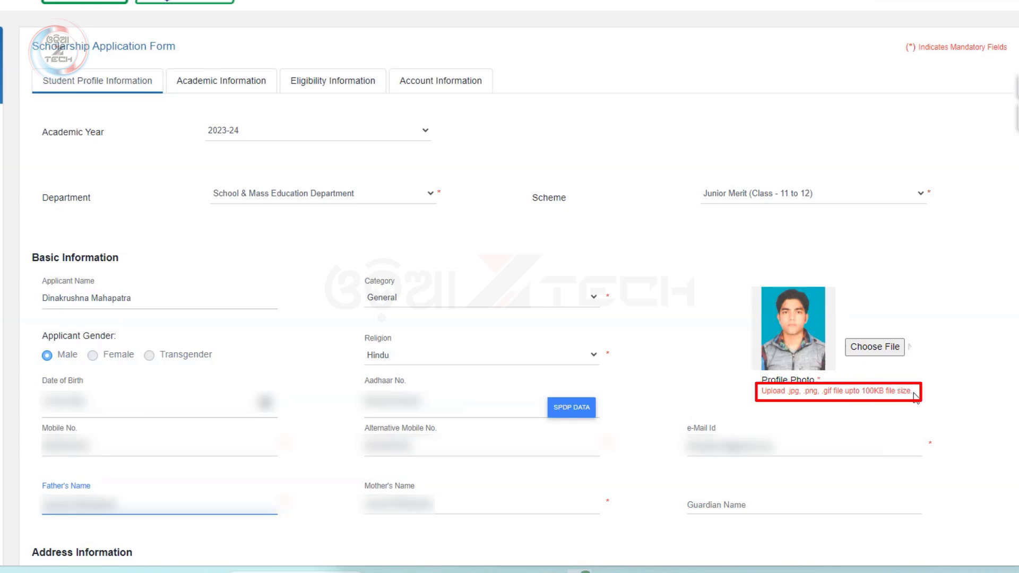
Skip the profile photo and pick the applicant's district, block, GP/ward and village.
{"action": "left_click", "coordinate": [873, 347]}
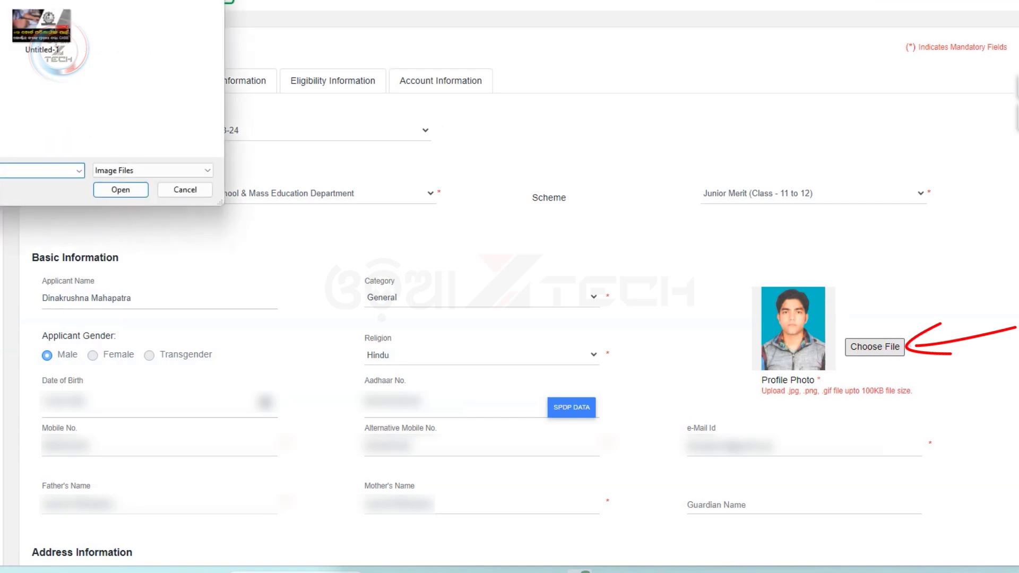
{"action": "key", "text": "Escape"}
{"action": "scroll", "coordinate": [652, 476], "scroll_direction": "down", "scroll_amount": 5}
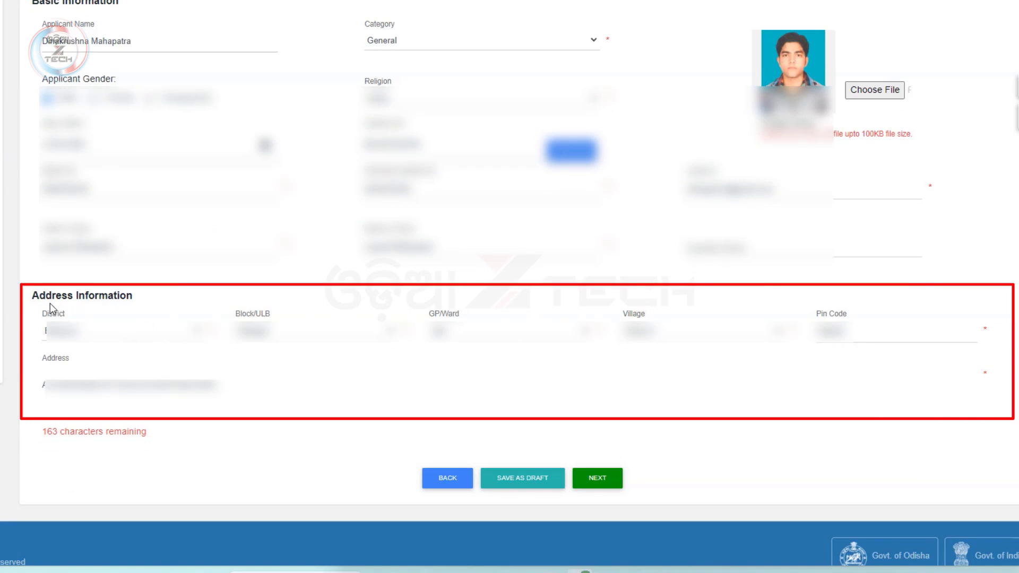
{"action": "left_click", "coordinate": [140, 339]}
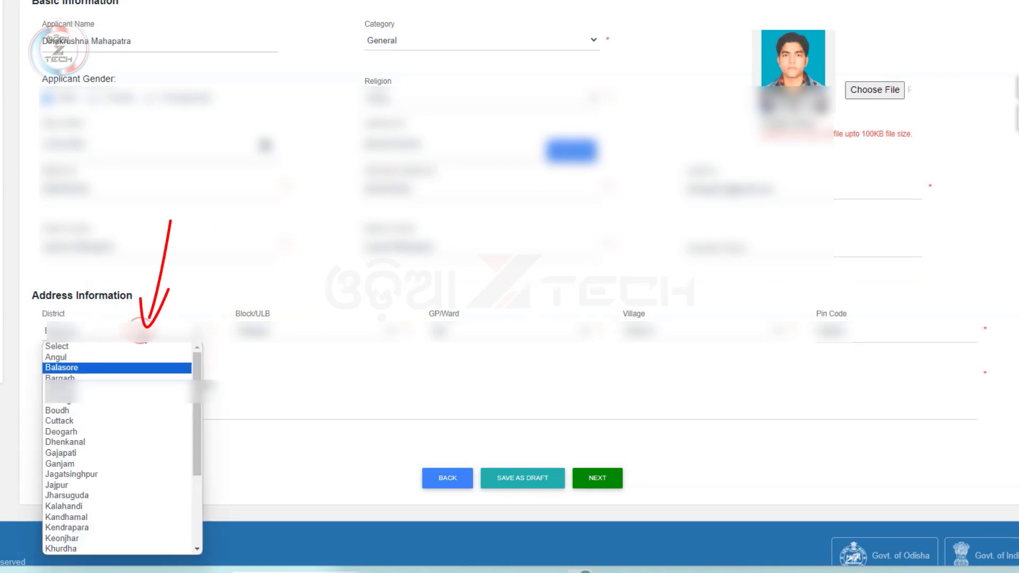
{"action": "left_click", "coordinate": [117, 377]}
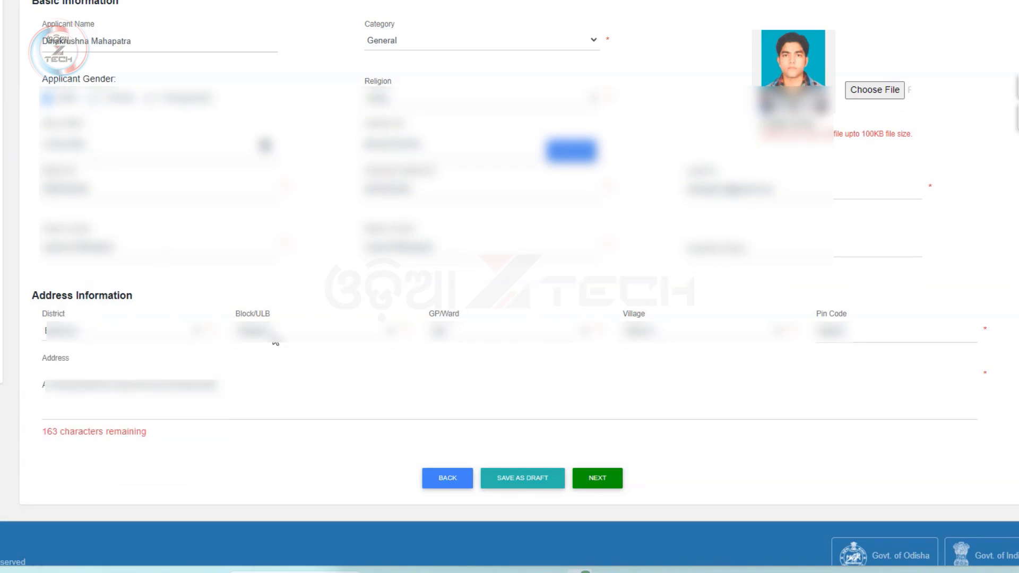
{"action": "left_click", "coordinate": [314, 334]}
{"action": "left_click", "coordinate": [268, 389]}
{"action": "left_click", "coordinate": [472, 331]}
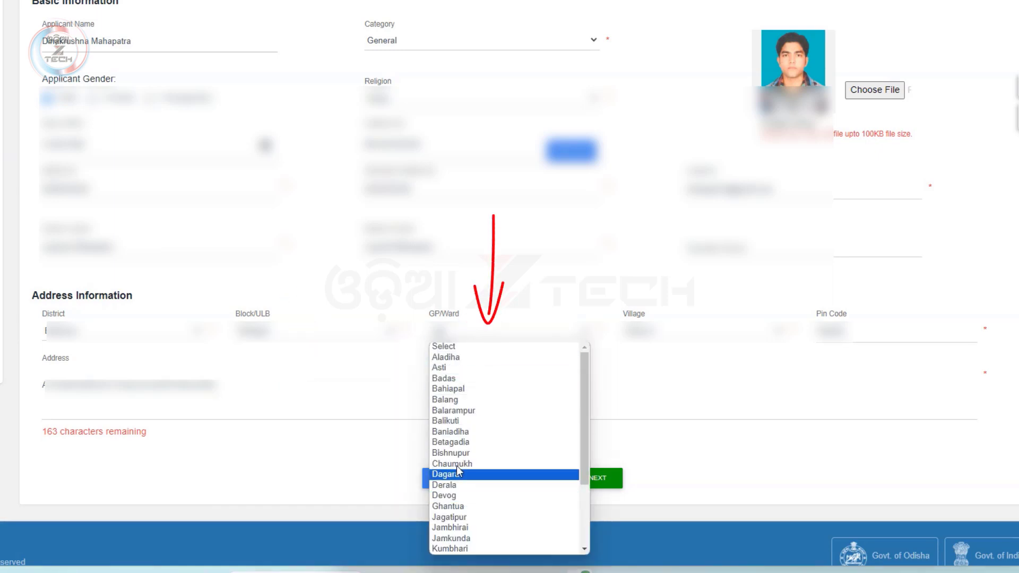
{"action": "left_click", "coordinate": [467, 388]}
{"action": "left_click", "coordinate": [663, 332]}
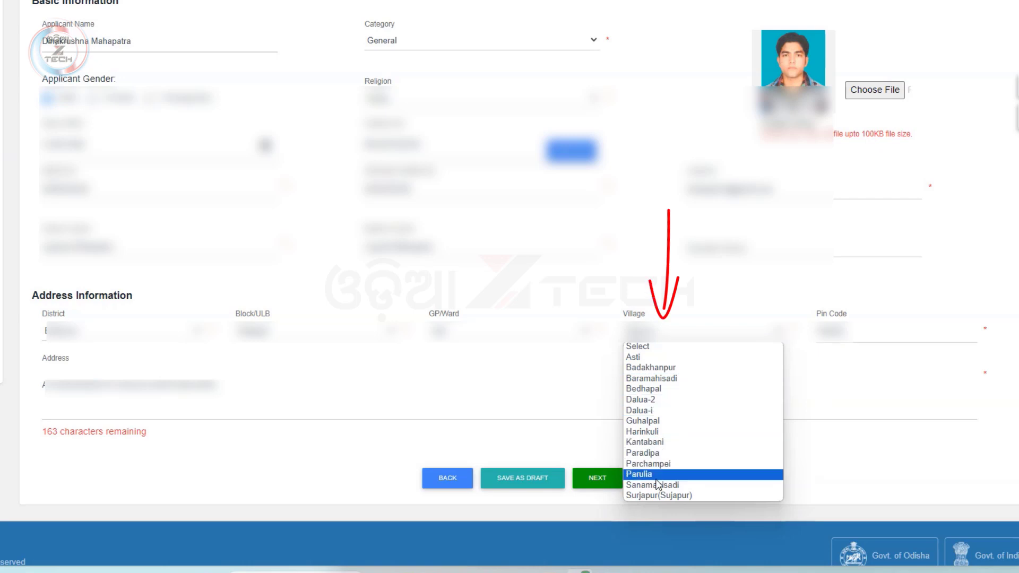
{"action": "left_click", "coordinate": [644, 357]}
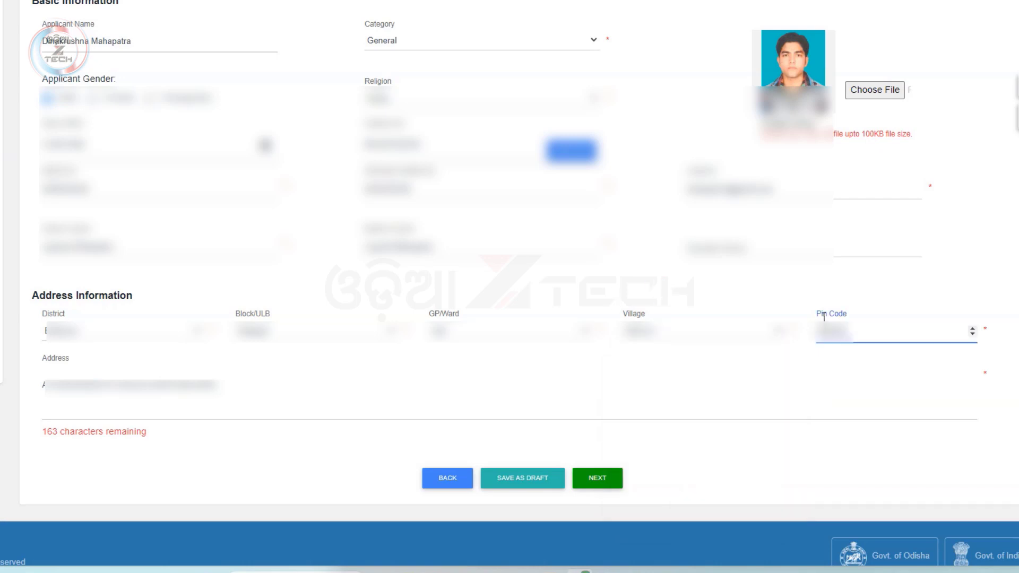
Check the pin code and address, then save the profile and continue.
{"action": "left_click", "coordinate": [864, 331]}
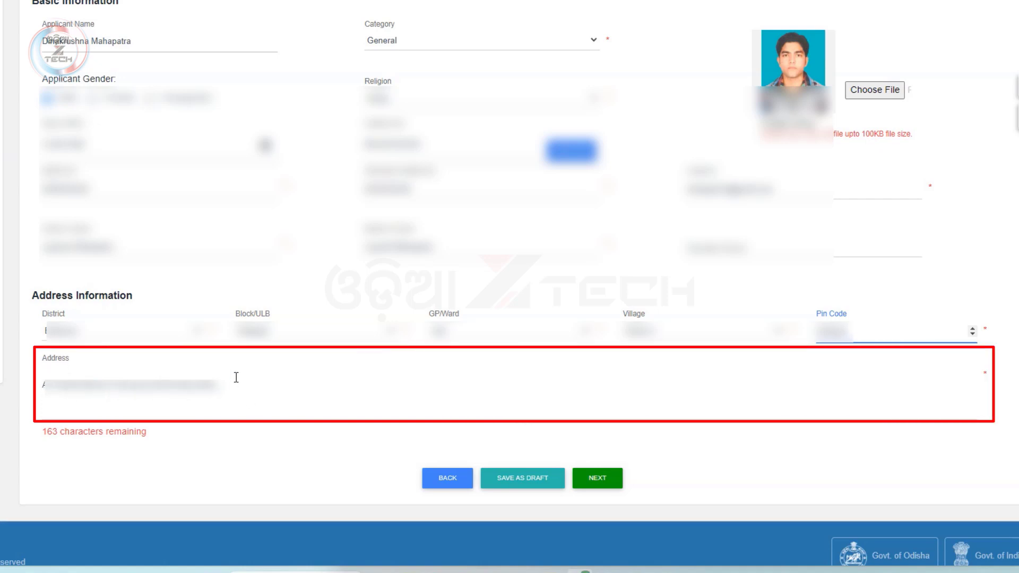
{"action": "left_click", "coordinate": [591, 488]}
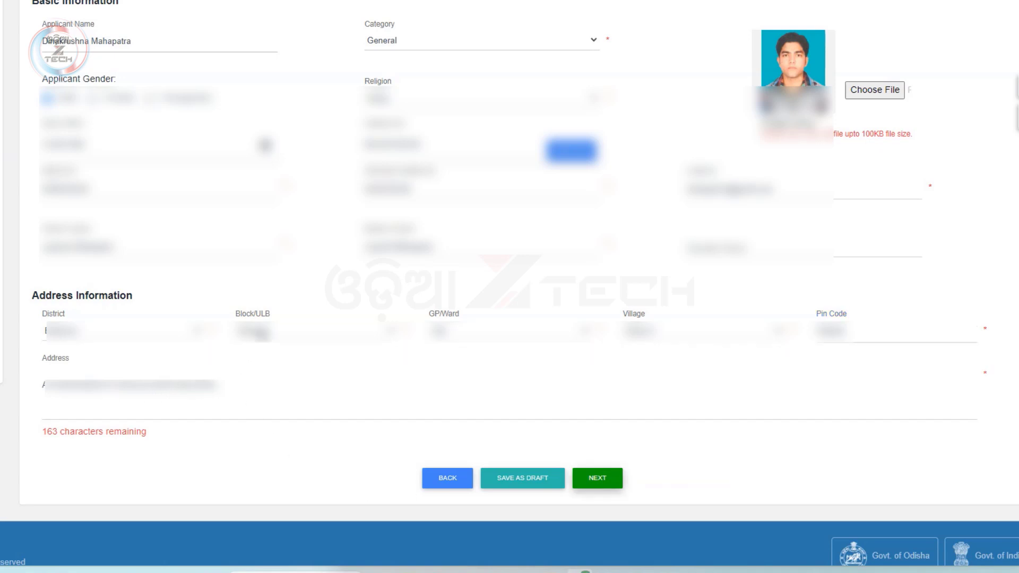
{"action": "left_click", "coordinate": [608, 483]}
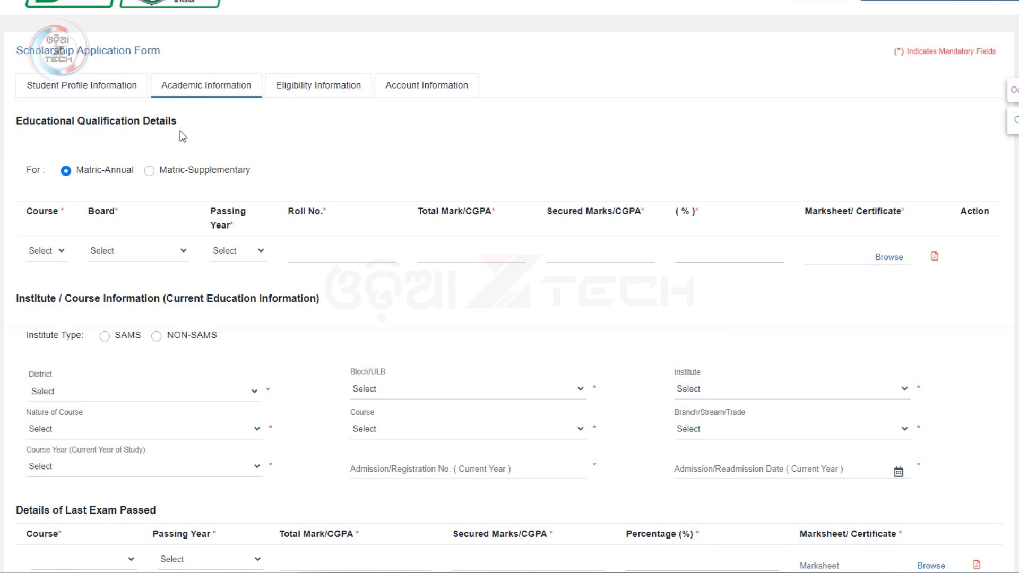
Set Matric-Annual, course X, board BSE, Odisha and passing year 2020.
{"action": "left_click", "coordinate": [149, 171]}
{"action": "left_click", "coordinate": [67, 172]}
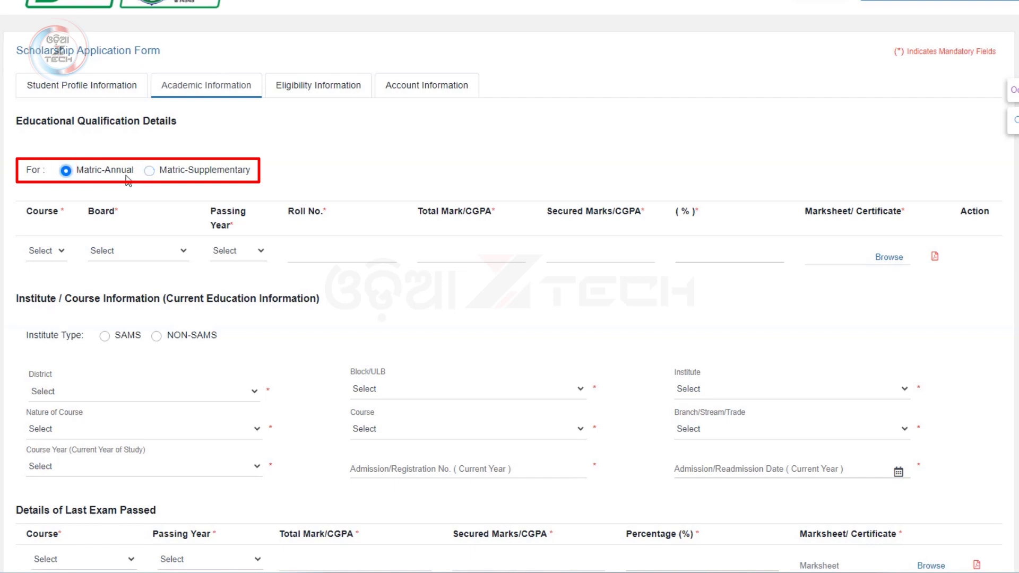
{"action": "left_click", "coordinate": [48, 252]}
{"action": "left_click", "coordinate": [38, 277]}
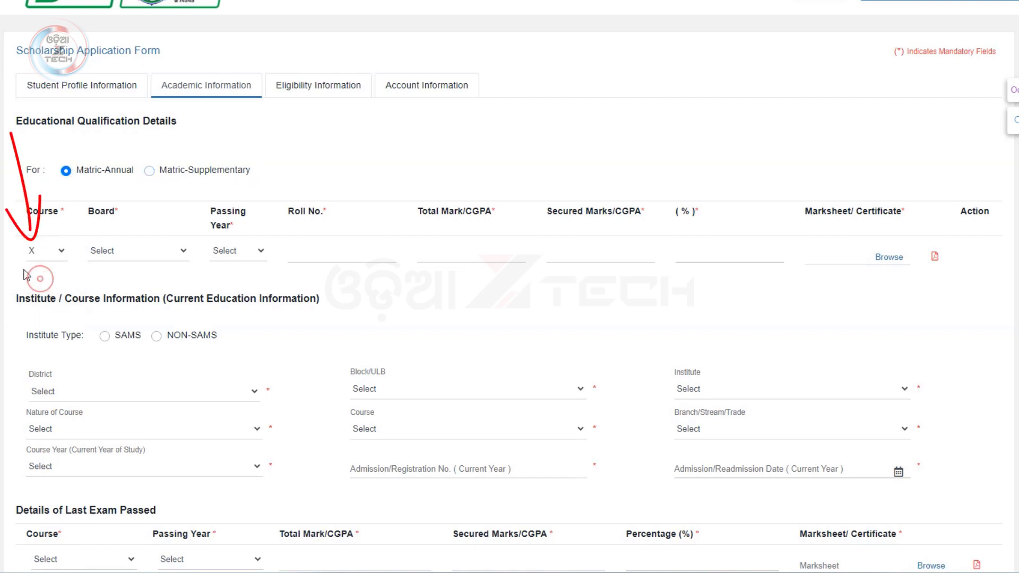
{"action": "left_click", "coordinate": [103, 250]}
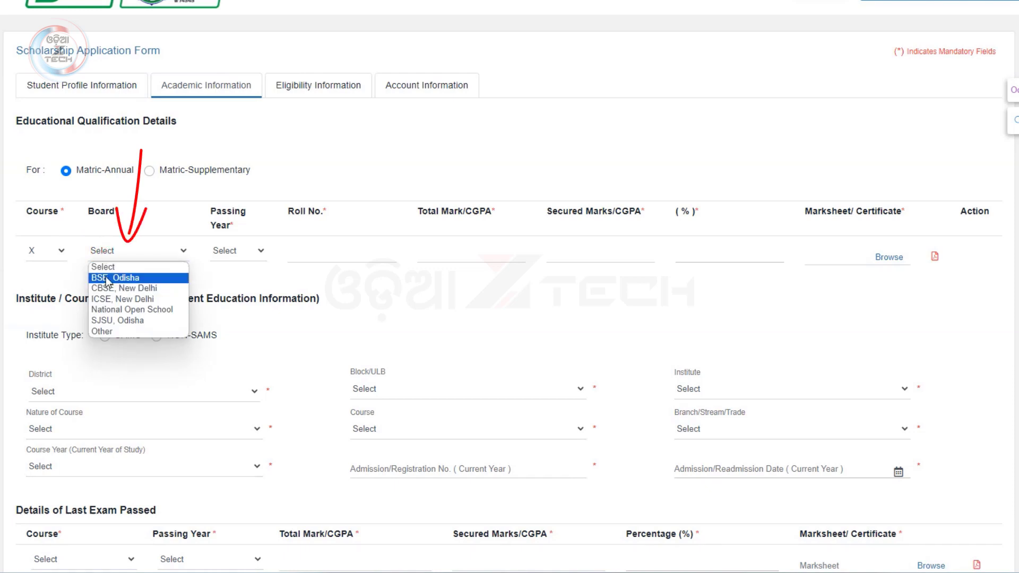
{"action": "left_click", "coordinate": [107, 278]}
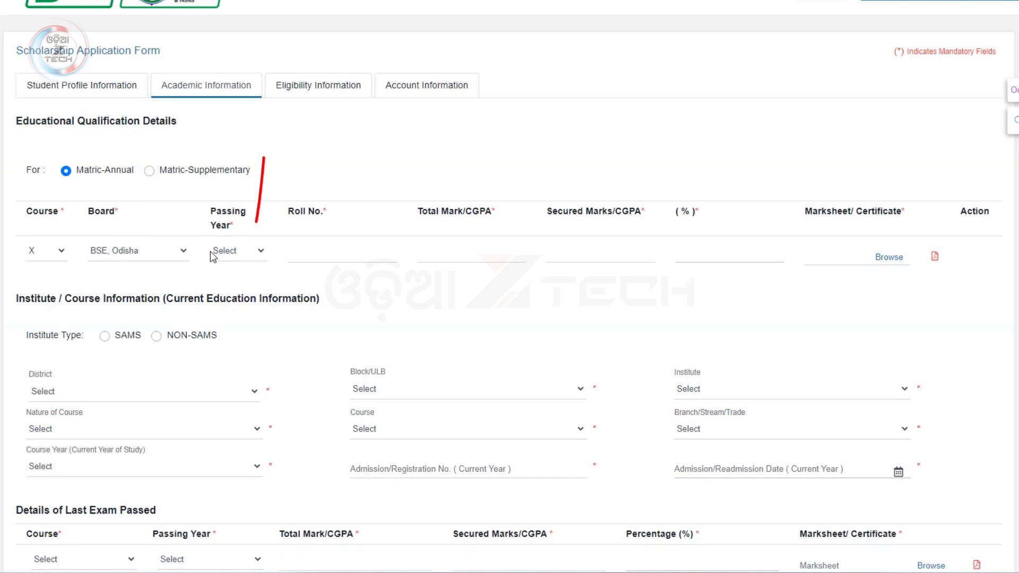
{"action": "left_click", "coordinate": [237, 254]}
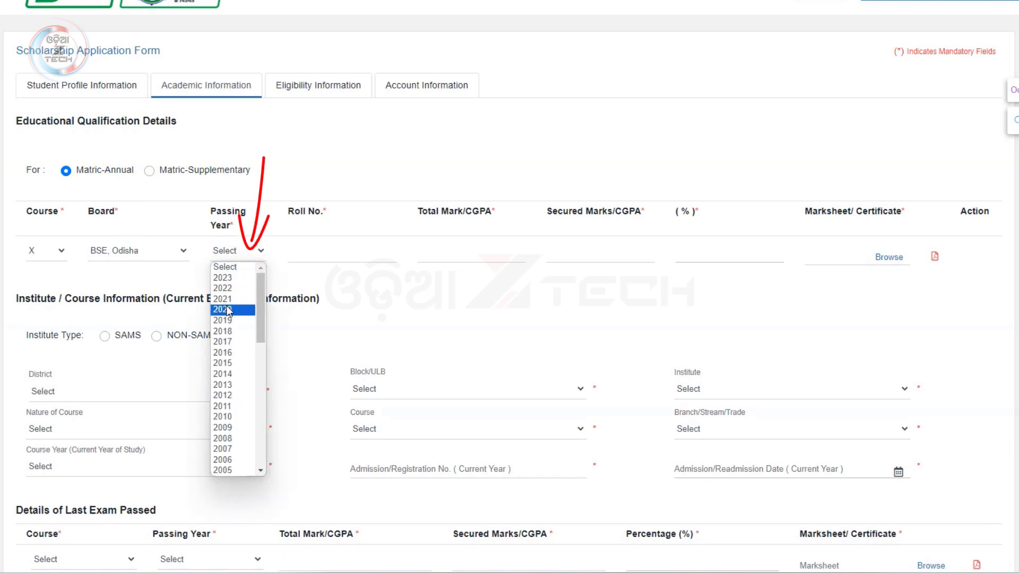
{"action": "left_click", "coordinate": [229, 310]}
Enter the roll number and marks (600 total, 455 secured), leaving the marksheet unattached.
{"action": "left_click", "coordinate": [321, 254]}
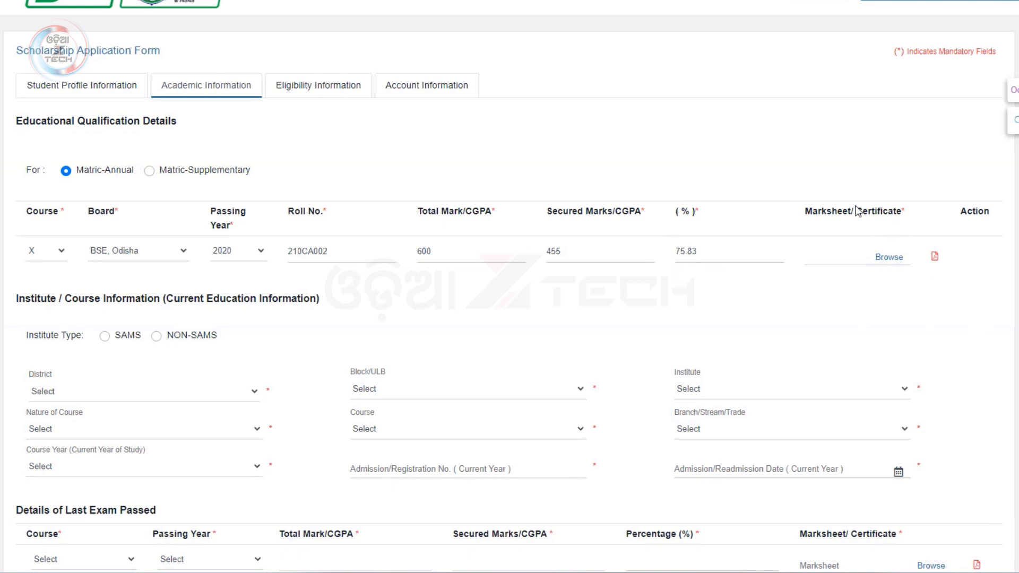
{"action": "left_click", "coordinate": [898, 258]}
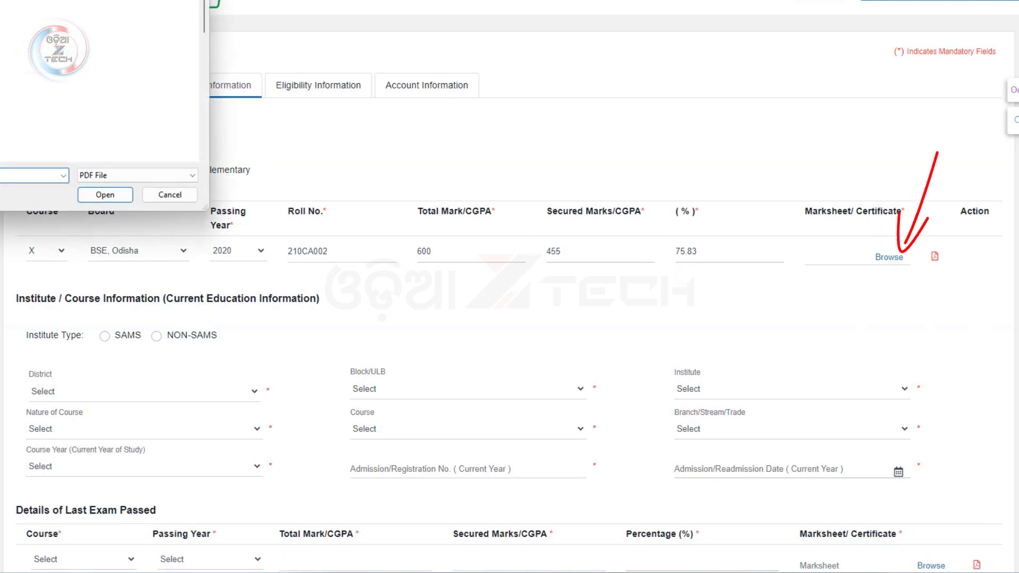
{"action": "key", "text": "Escape"}
{"action": "scroll", "coordinate": [270, 354], "scroll_direction": "down", "scroll_amount": 3}
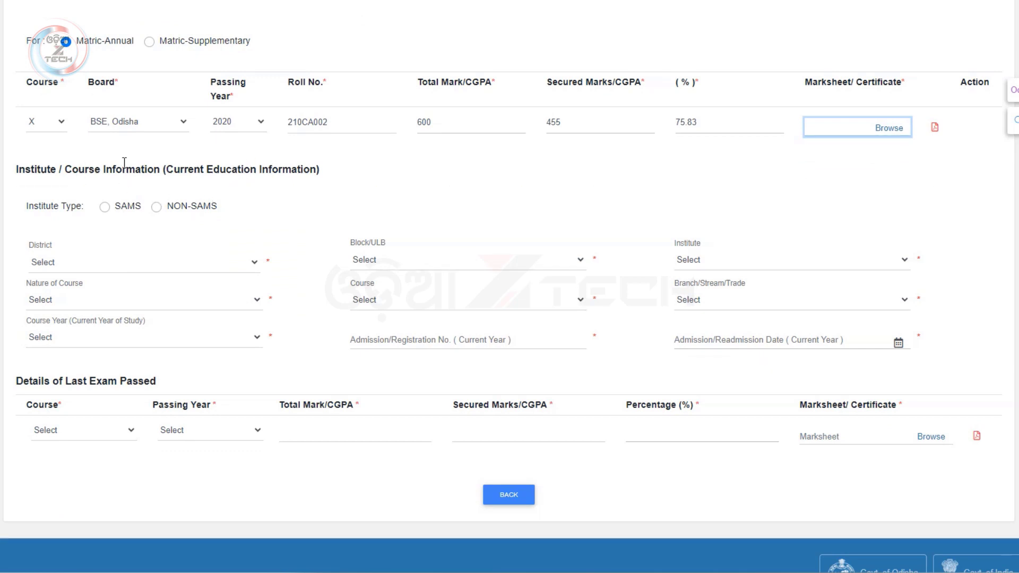
Keep the institute type as SAMS, paste the reference number and fetch Sukinda Higher Secondary School's details.
{"action": "left_click", "coordinate": [110, 213]}
{"action": "left_click", "coordinate": [156, 215]}
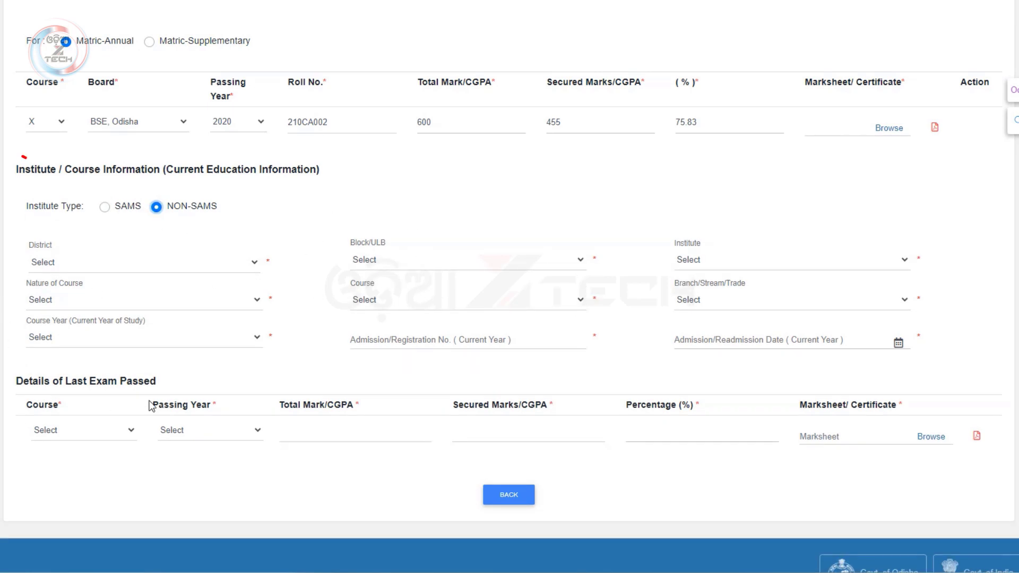
{"action": "left_click", "coordinate": [105, 214]}
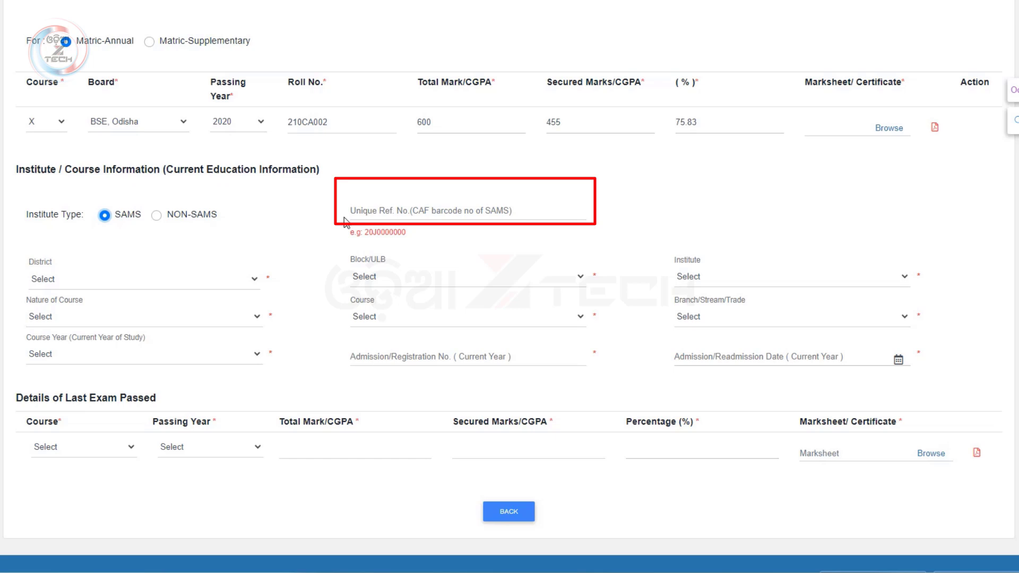
{"action": "left_click", "coordinate": [389, 211]}
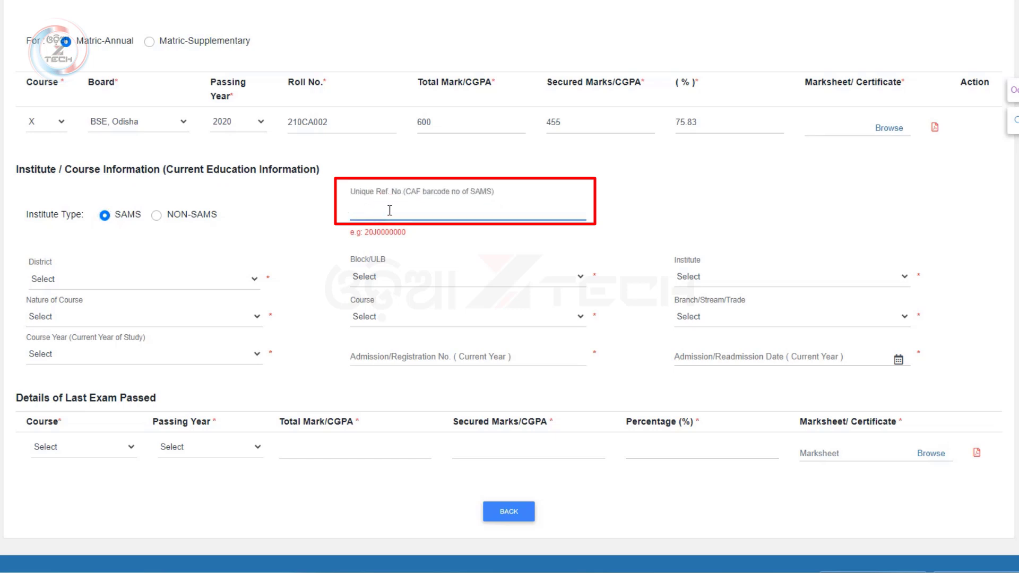
{"action": "left_click", "coordinate": [641, 228]}
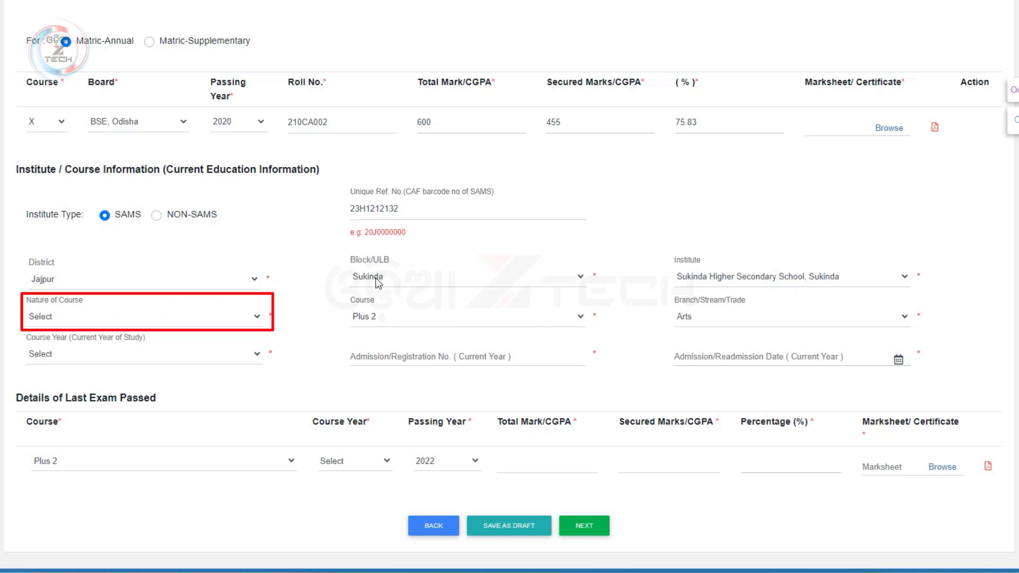
Set nature of course to General, course to Plus 2 and branch to Arts.
{"action": "left_click", "coordinate": [189, 317]}
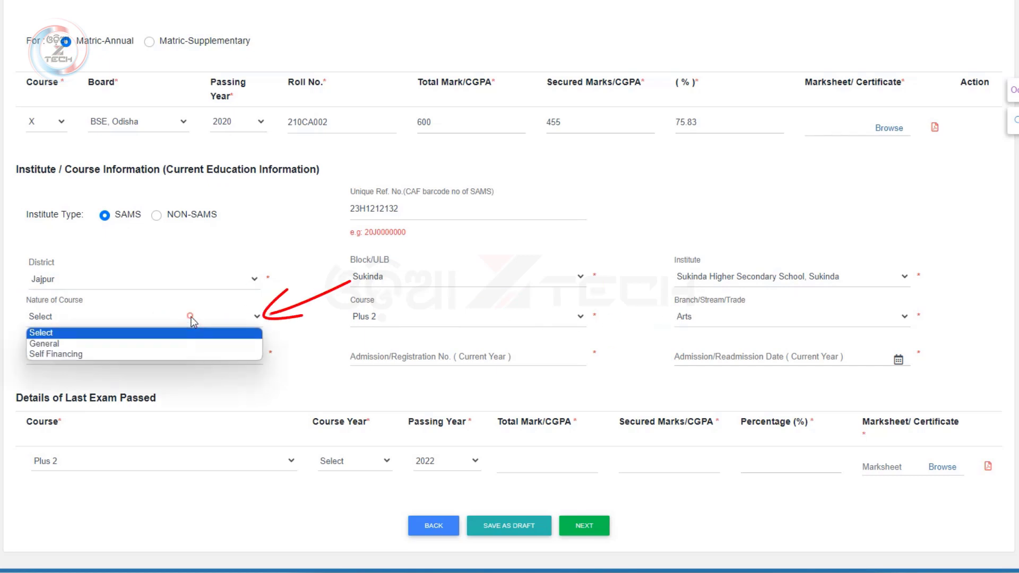
{"action": "left_click", "coordinate": [72, 343]}
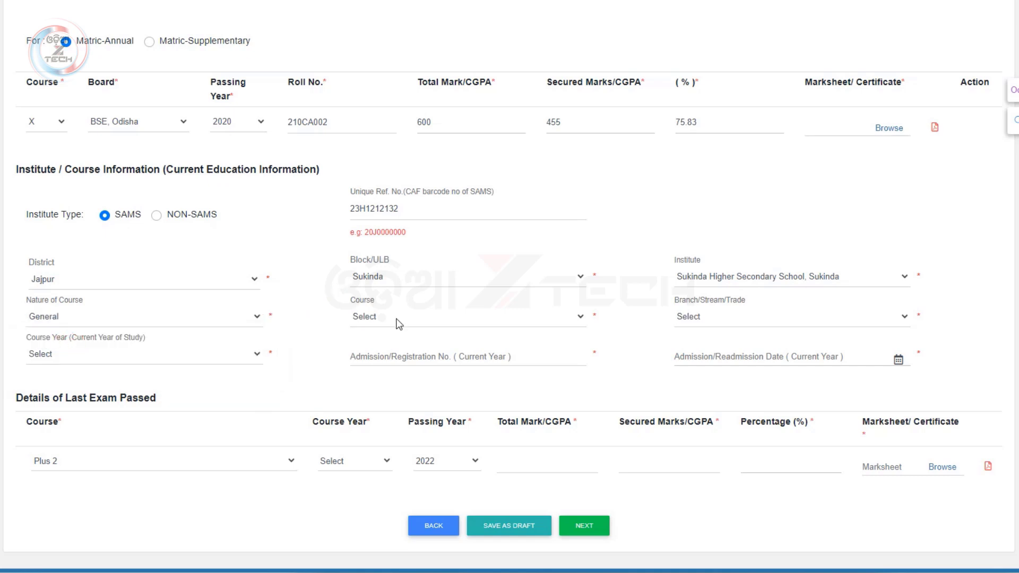
{"action": "left_click", "coordinate": [399, 321]}
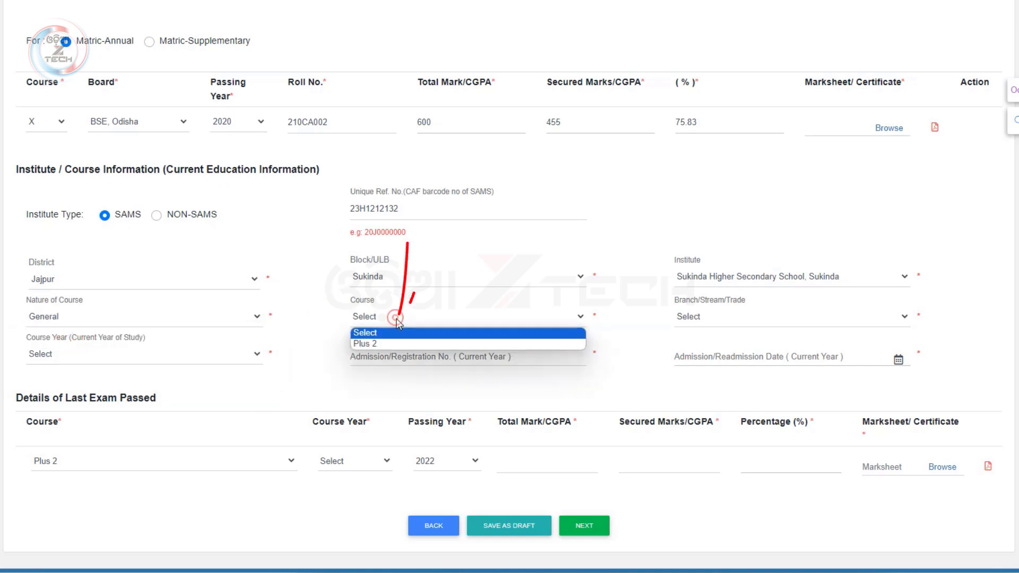
{"action": "left_click", "coordinate": [379, 345]}
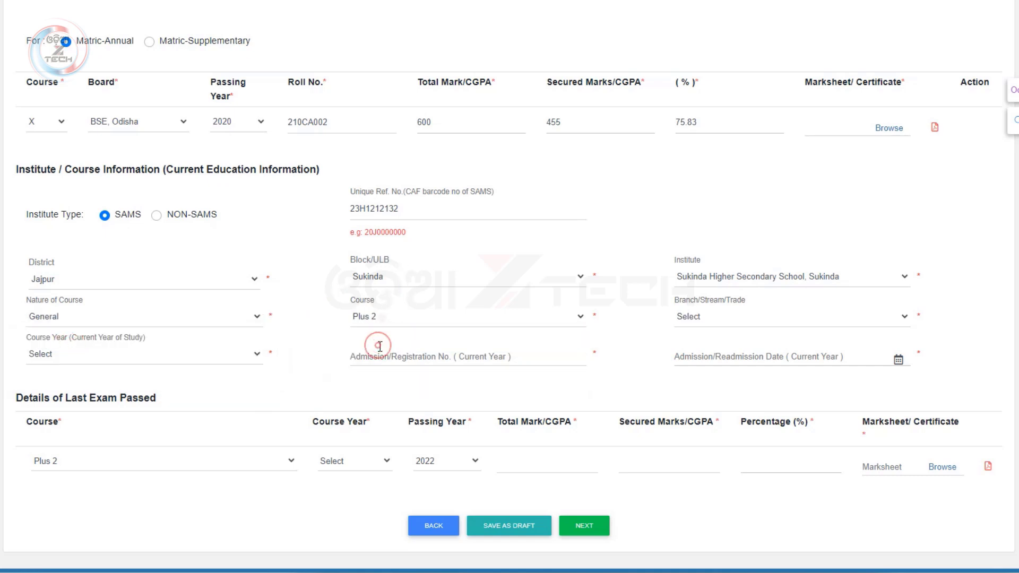
{"action": "left_click", "coordinate": [698, 317]}
{"action": "left_click", "coordinate": [689, 343]}
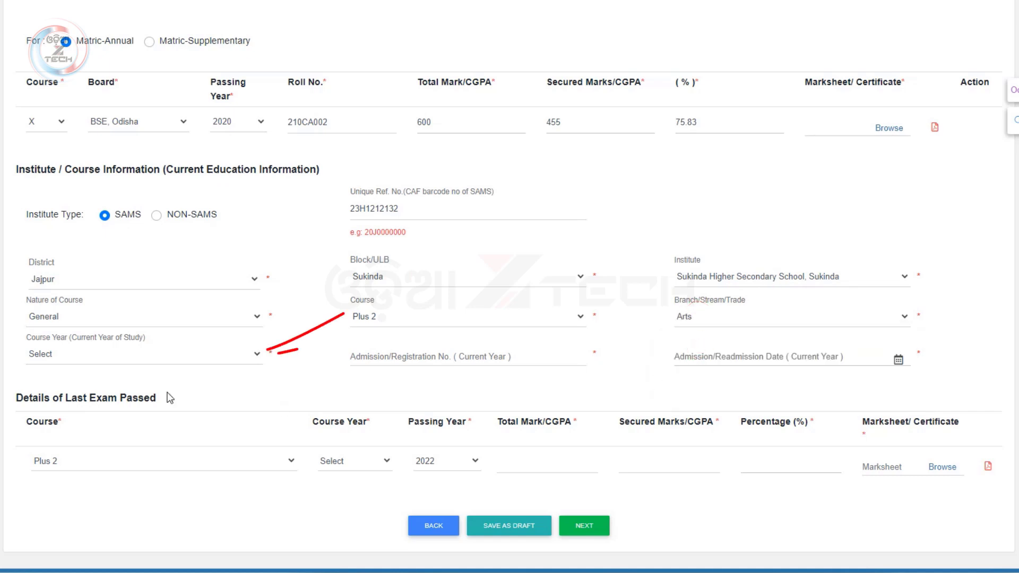
Set the course year to 1st Year after briefly trying 2nd Year.
{"action": "left_click", "coordinate": [56, 357]}
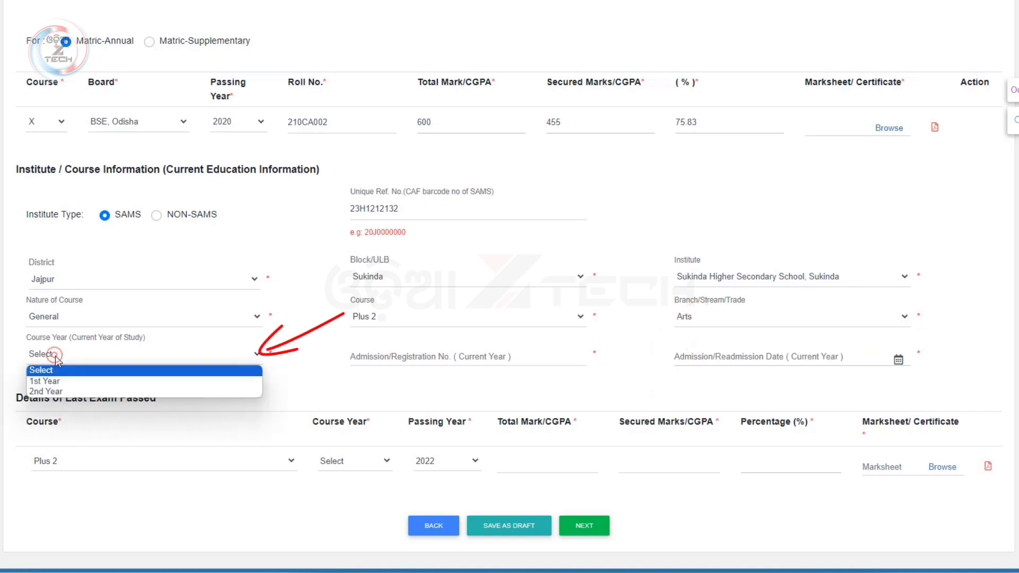
{"action": "left_click", "coordinate": [38, 381]}
{"action": "left_click", "coordinate": [164, 354]}
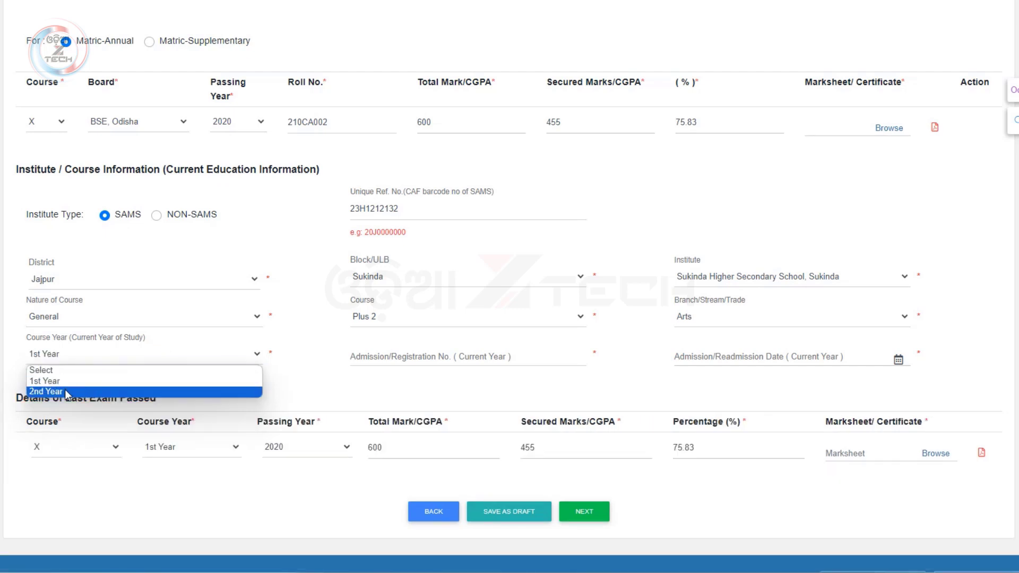
{"action": "left_click", "coordinate": [118, 370]}
{"action": "left_click", "coordinate": [37, 353]}
{"action": "left_click", "coordinate": [44, 380]}
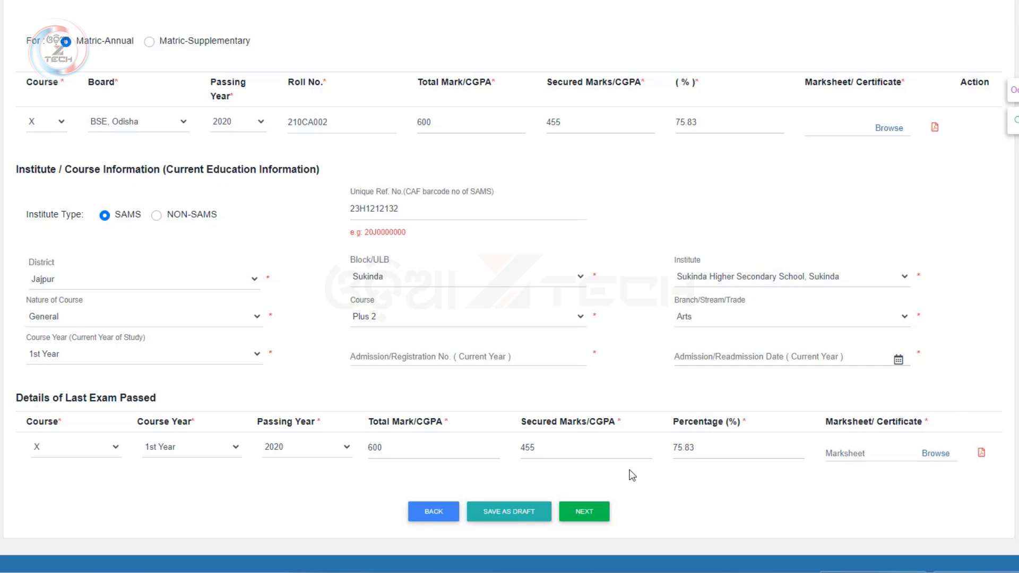
{"action": "left_click", "coordinate": [143, 354]}
{"action": "left_click", "coordinate": [48, 389]}
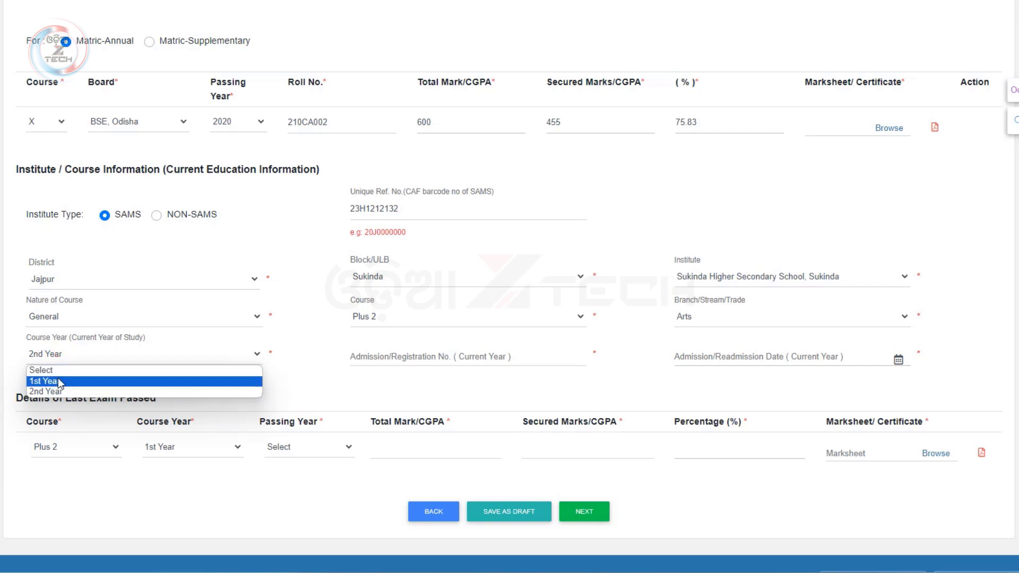
{"action": "left_click", "coordinate": [50, 381]}
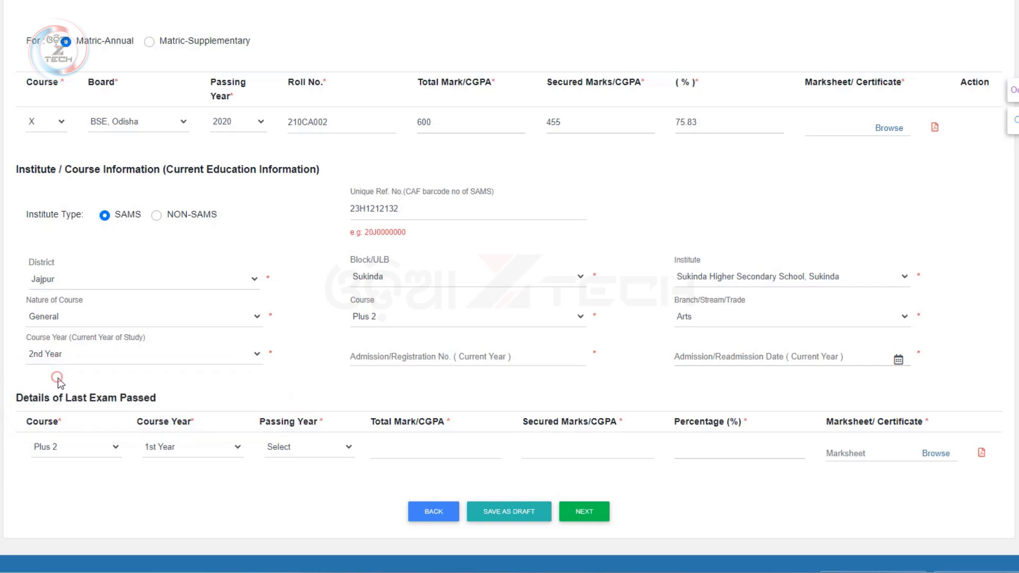
Enter the student's admission/registration number.
{"action": "left_click", "coordinate": [369, 357]}
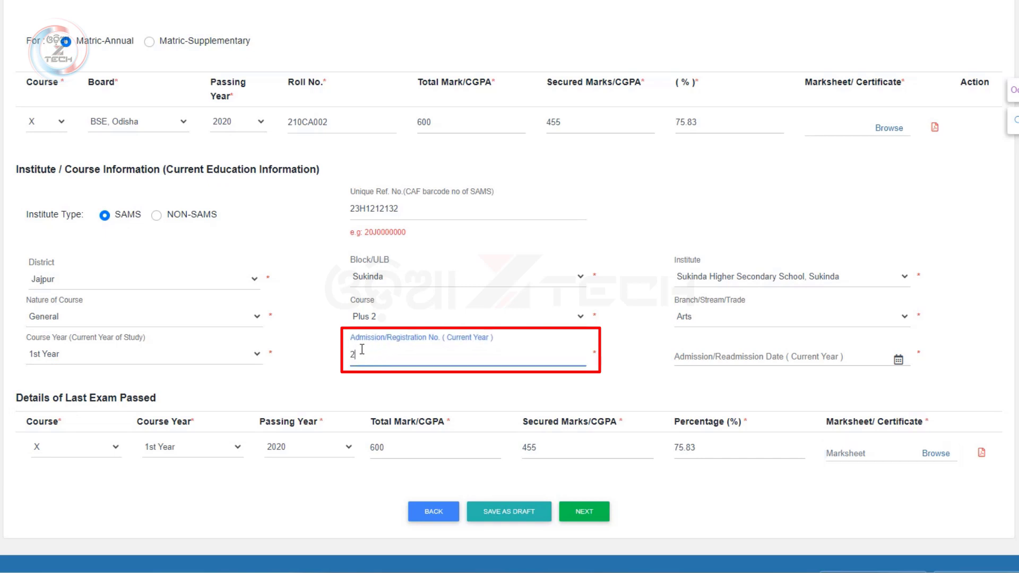
{"action": "left_click", "coordinate": [635, 373]}
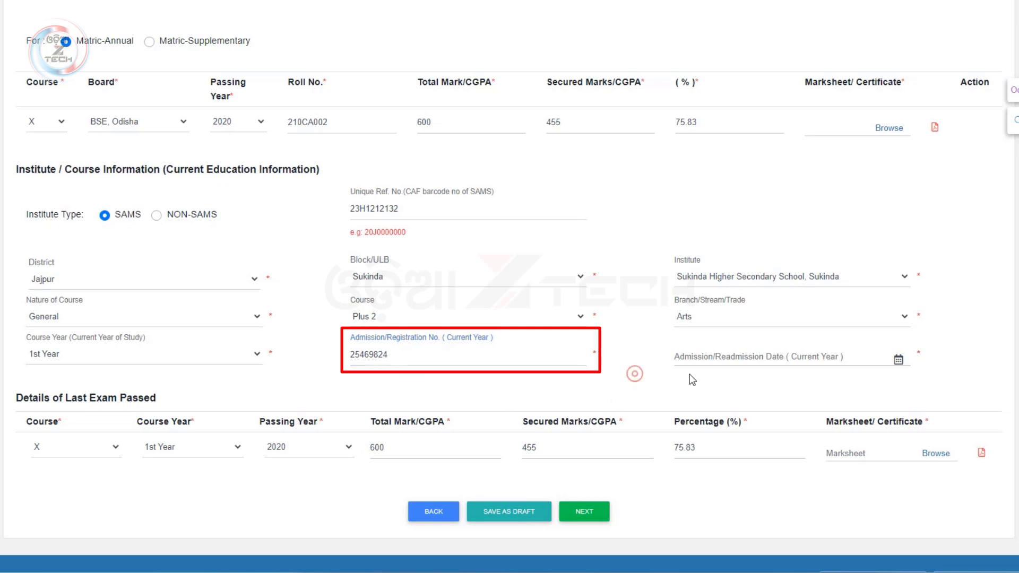
Set the admission date to 28 October 2022, then save and acknowledge the success message.
{"action": "left_click", "coordinate": [898, 360]}
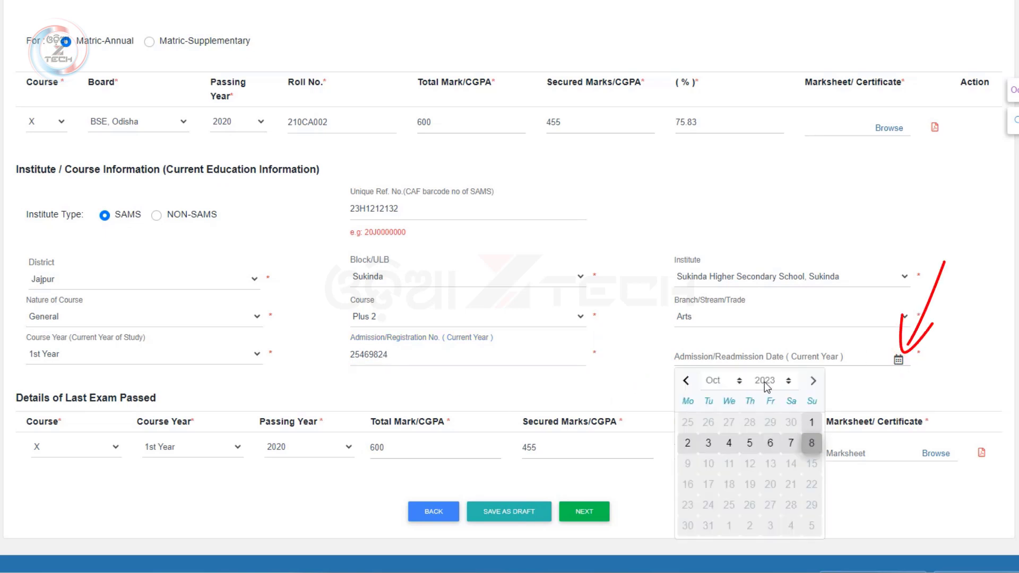
{"action": "left_click", "coordinate": [783, 381]}
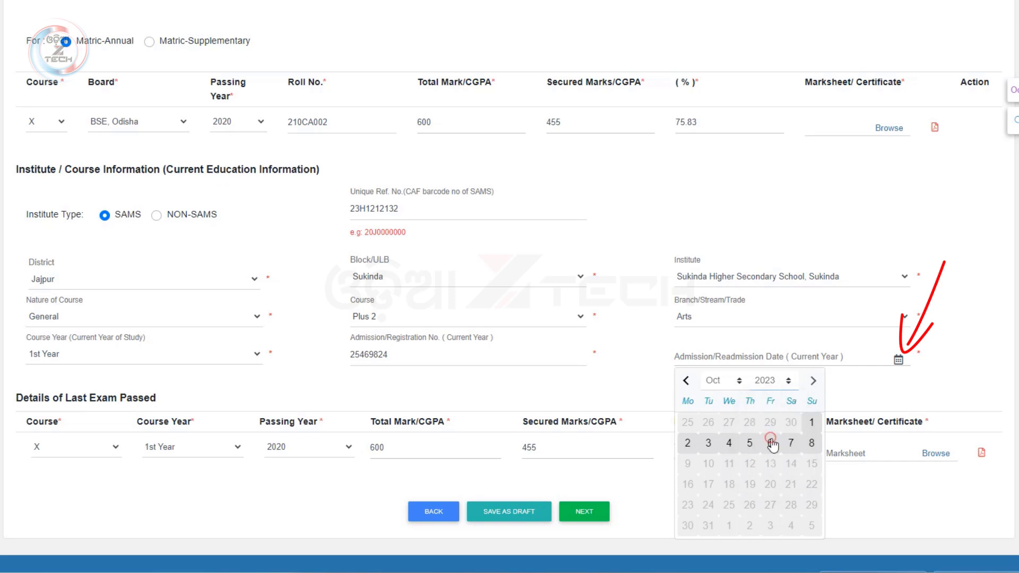
{"action": "left_click", "coordinate": [771, 443]}
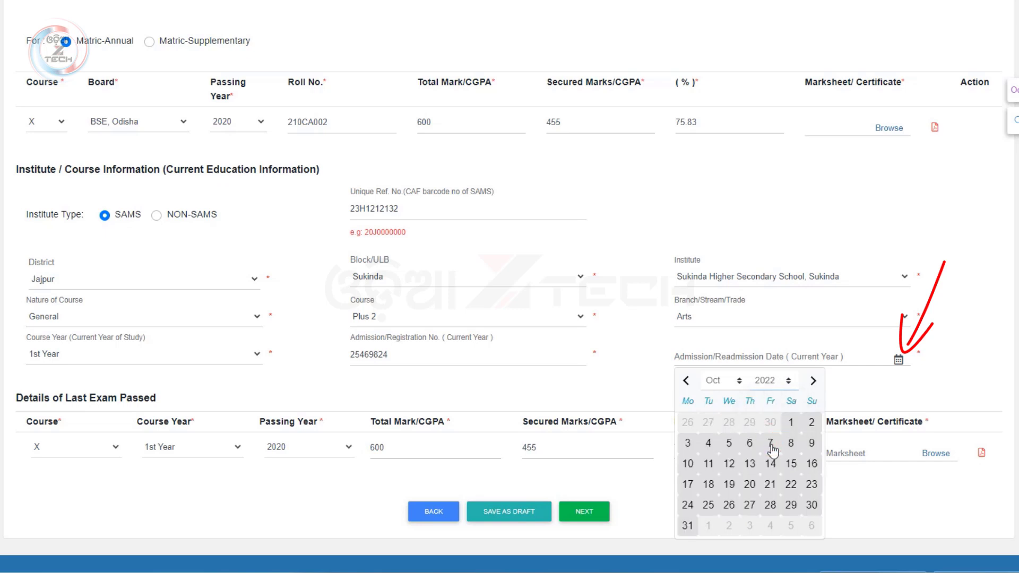
{"action": "left_click", "coordinate": [771, 505]}
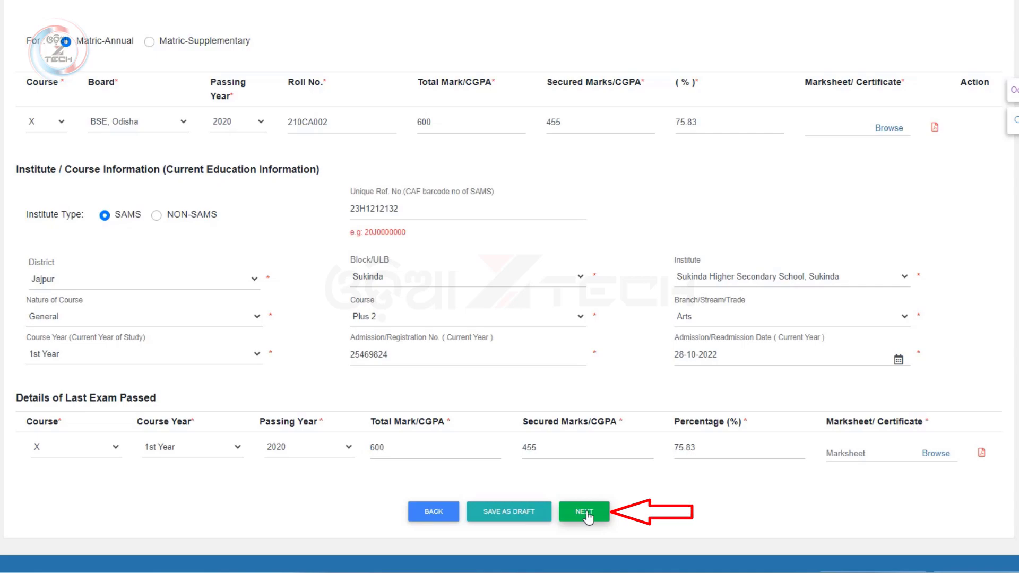
{"action": "left_click", "coordinate": [585, 512]}
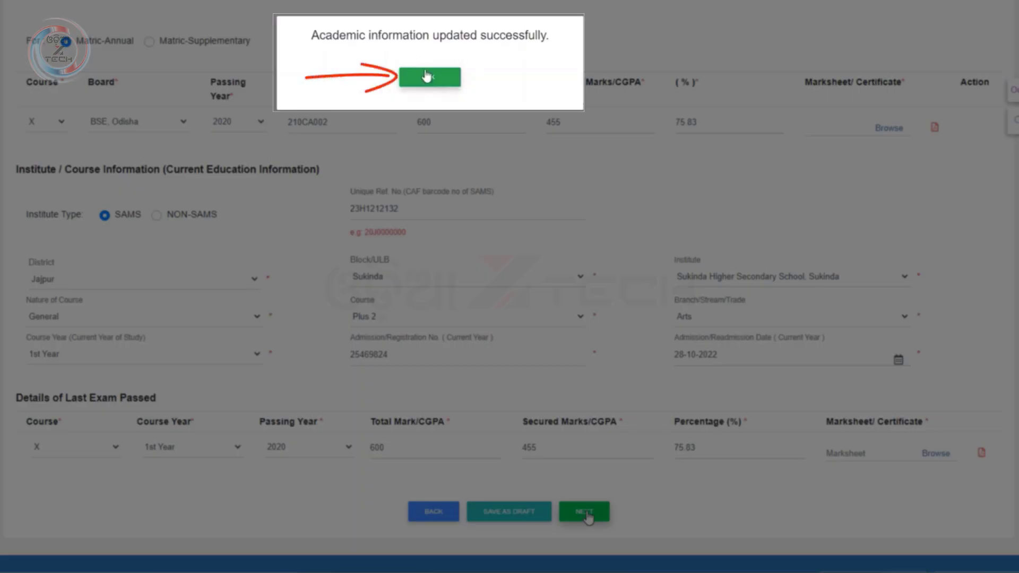
{"action": "left_click", "coordinate": [425, 75]}
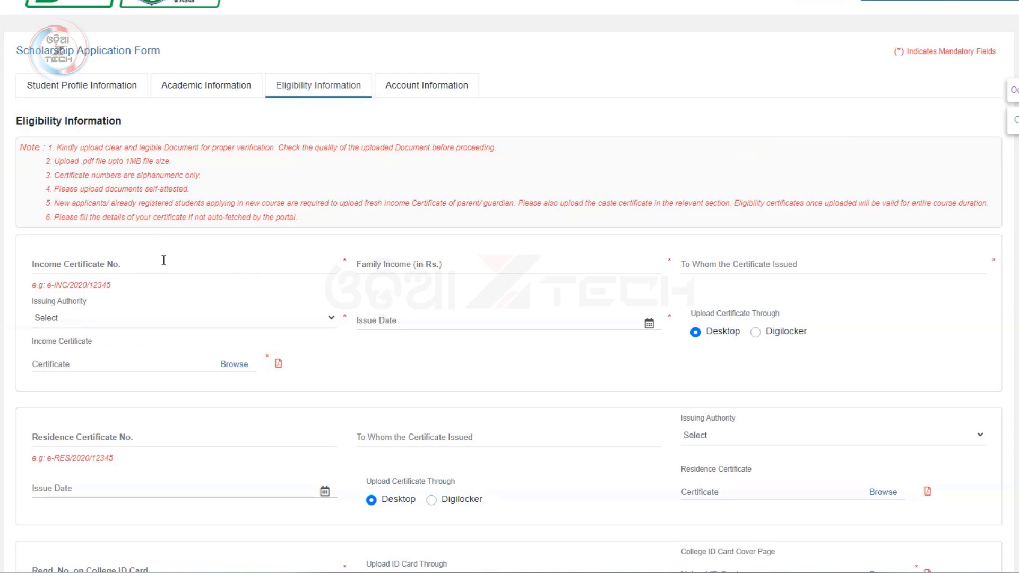
Go through the income certificate number, family income and recipient fields, leaving the number empty.
{"action": "scroll", "coordinate": [164, 260], "scroll_direction": "down", "scroll_amount": 1}
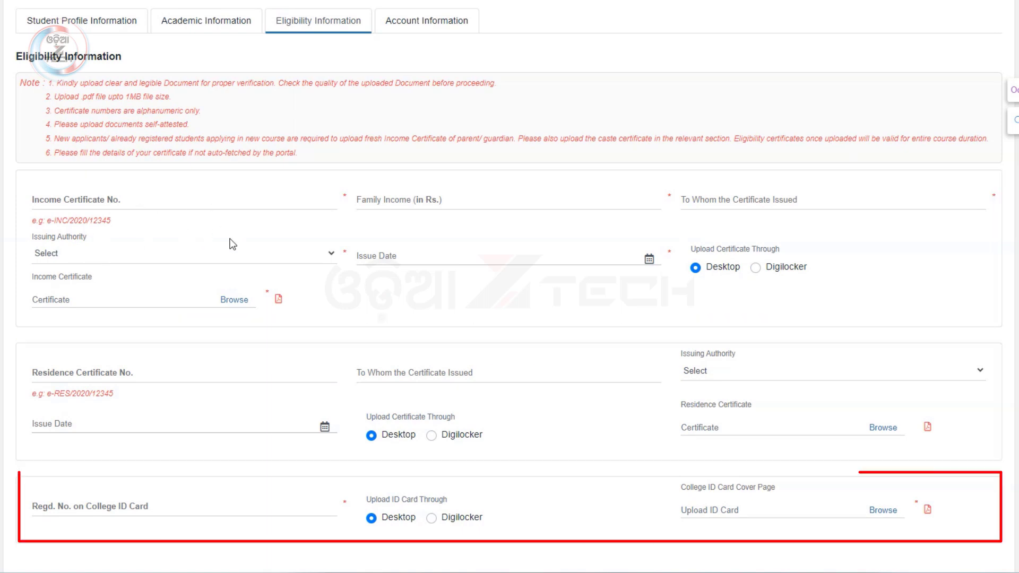
{"action": "scroll", "coordinate": [232, 258], "scroll_direction": "down", "scroll_amount": 1}
{"action": "scroll", "coordinate": [231, 257], "scroll_direction": "down", "scroll_amount": 1}
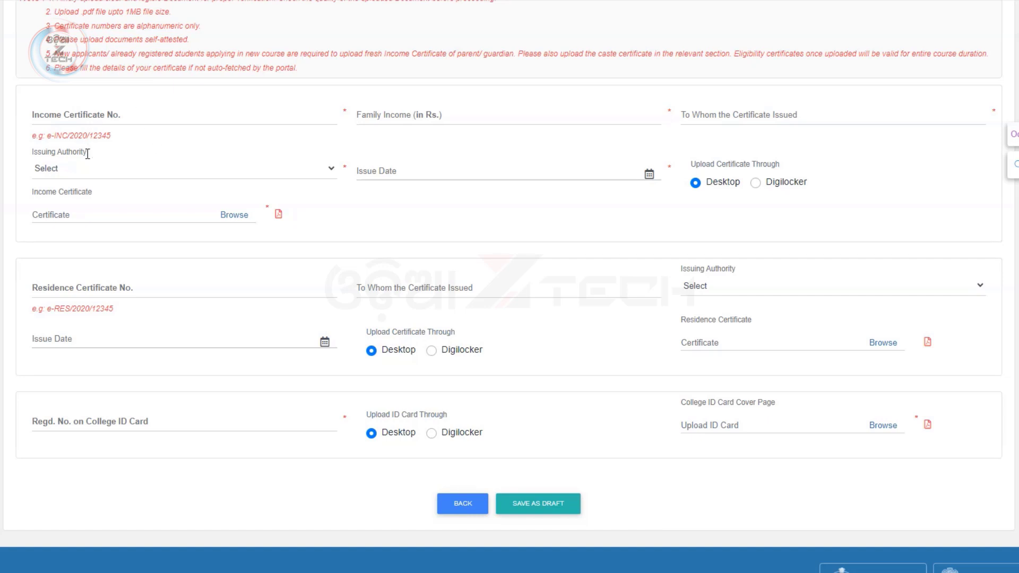
{"action": "left_click", "coordinate": [38, 115]}
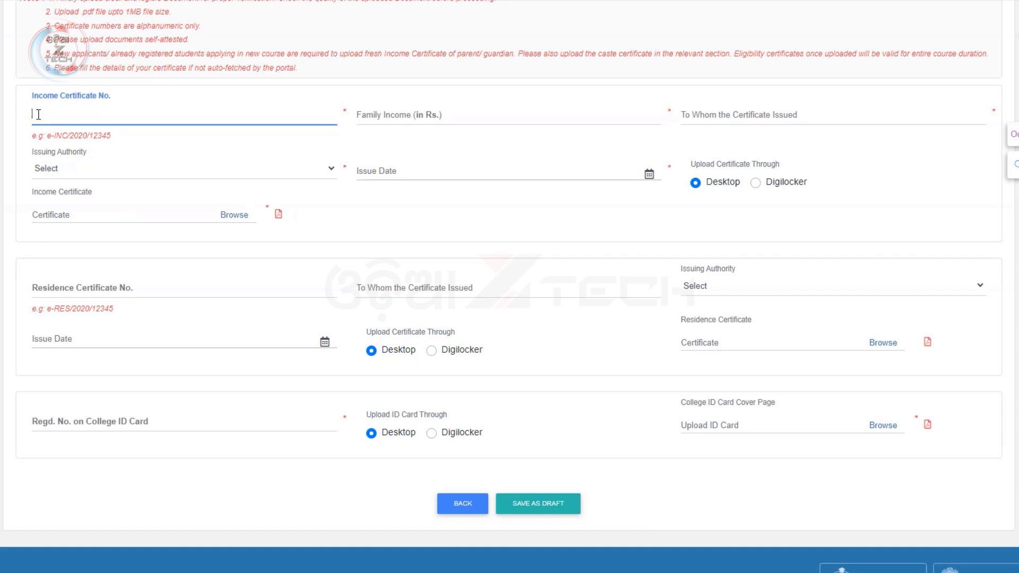
{"action": "left_click", "coordinate": [6, 153]}
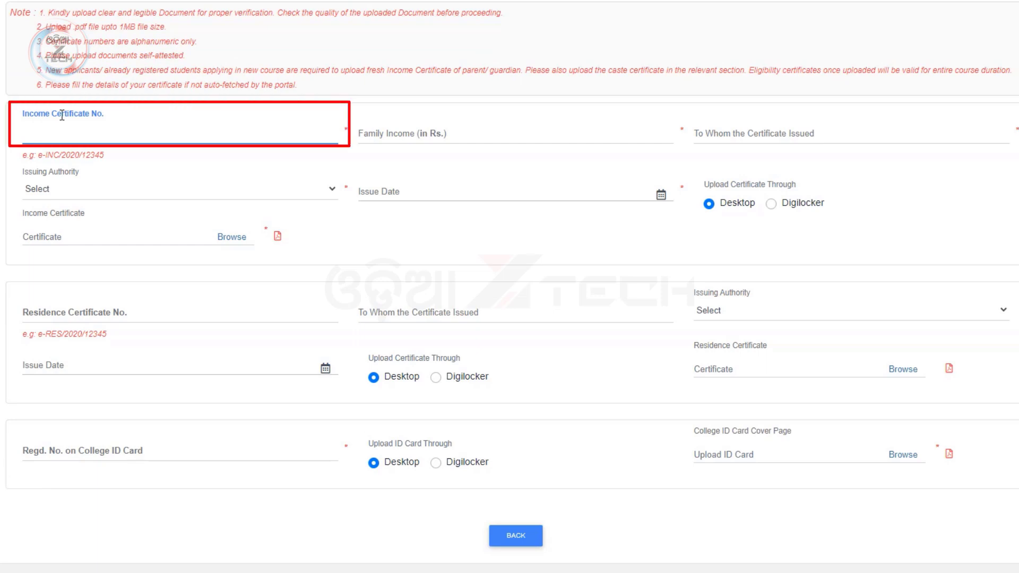
{"action": "left_click", "coordinate": [391, 134]}
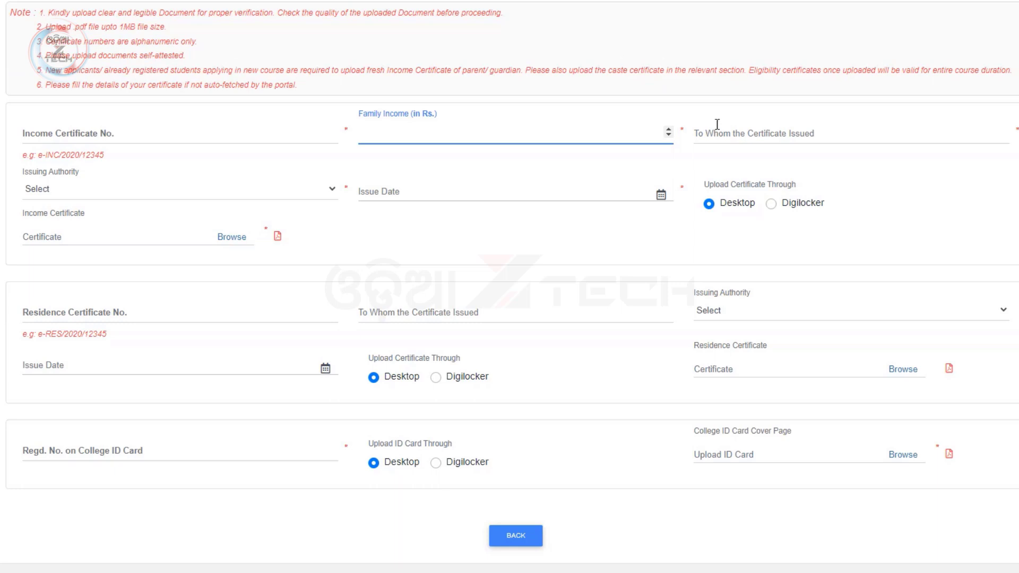
{"action": "left_click", "coordinate": [731, 137]}
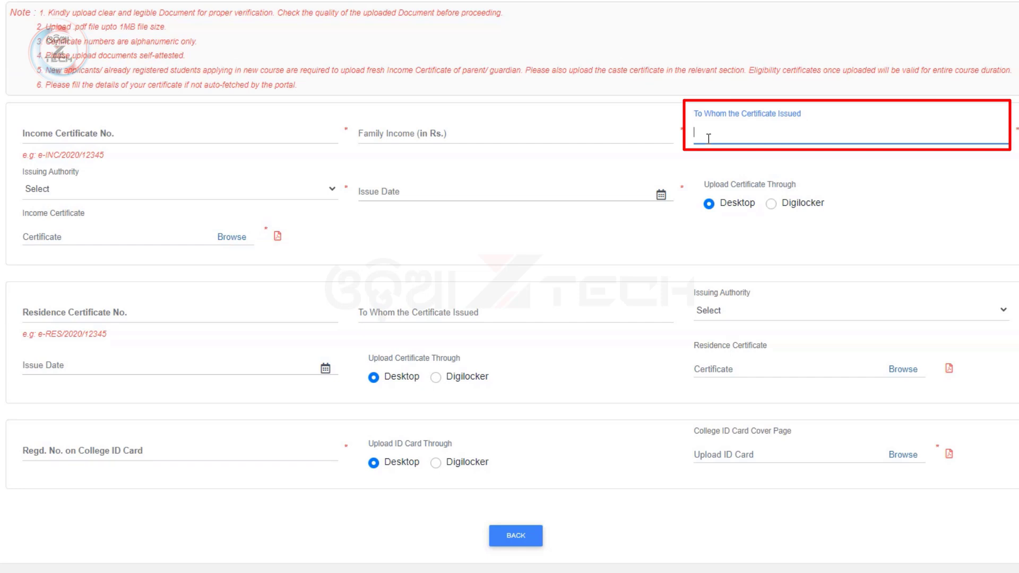
Choose Revenue Officers not below Tahasildar rank as issuing authority, leaving the issue date unset.
{"action": "left_click", "coordinate": [75, 196]}
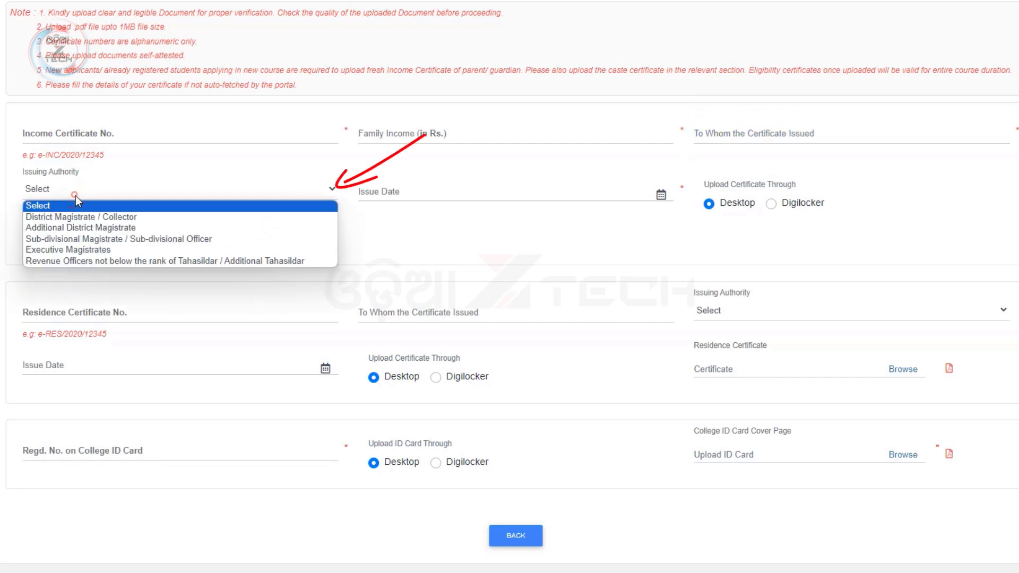
{"action": "left_click", "coordinate": [60, 261]}
{"action": "left_click", "coordinate": [623, 191]}
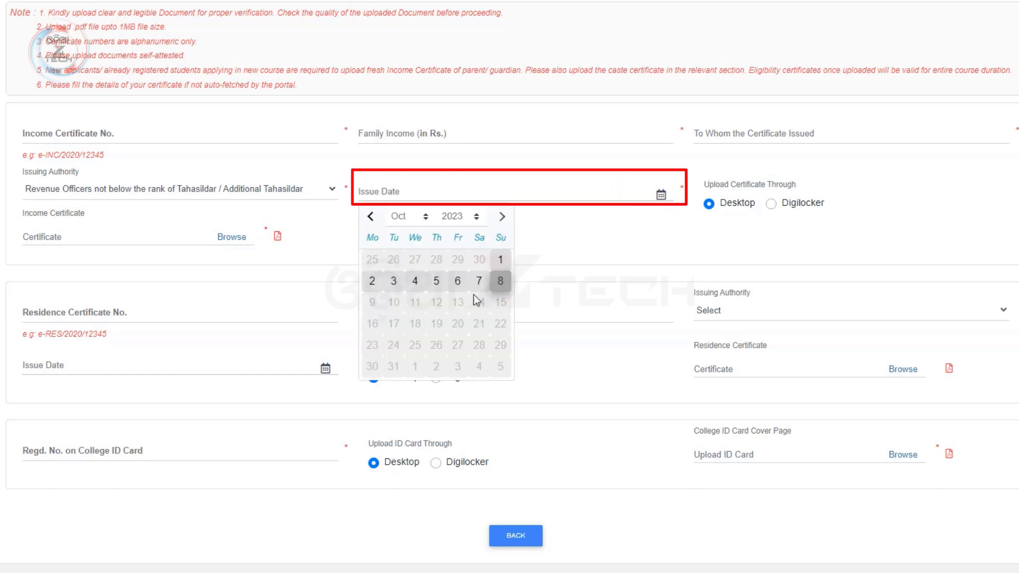
{"action": "left_click", "coordinate": [616, 225]}
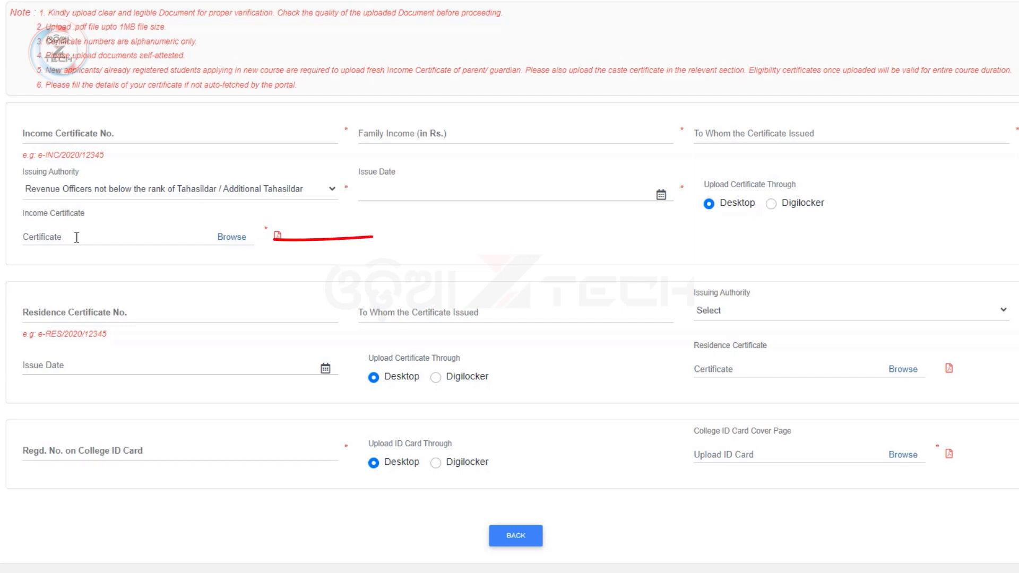
Set the residence certificate's issuing authority to Tahasildar-rank Revenue Officers.
{"action": "left_click", "coordinate": [223, 237]}
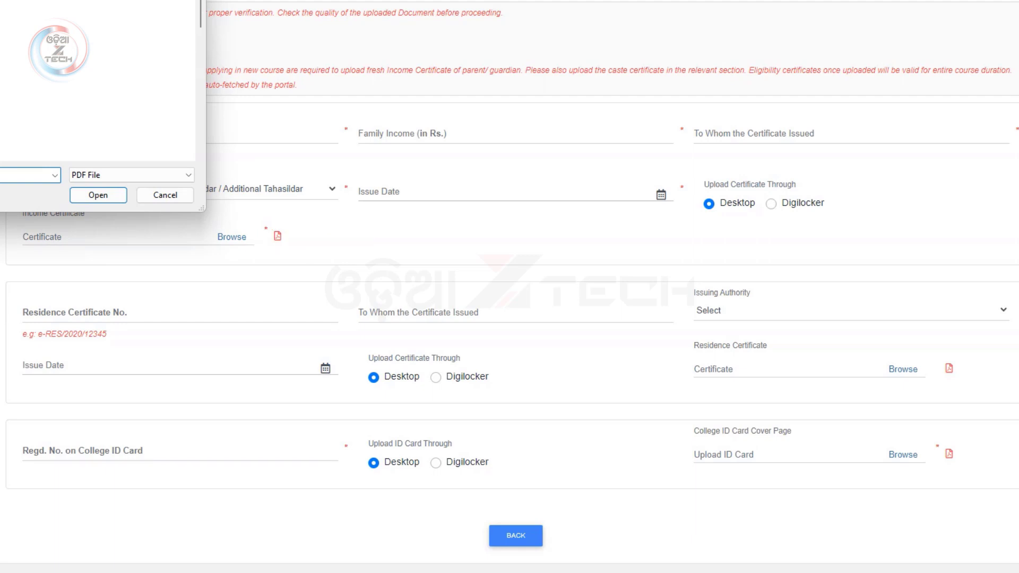
{"action": "left_click", "coordinate": [166, 195]}
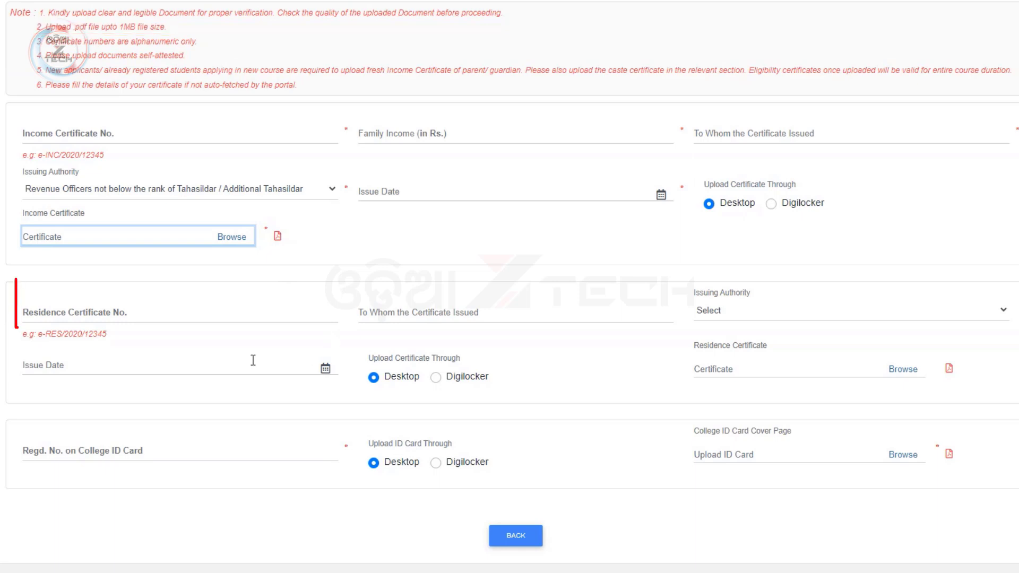
{"action": "left_click", "coordinate": [94, 314]}
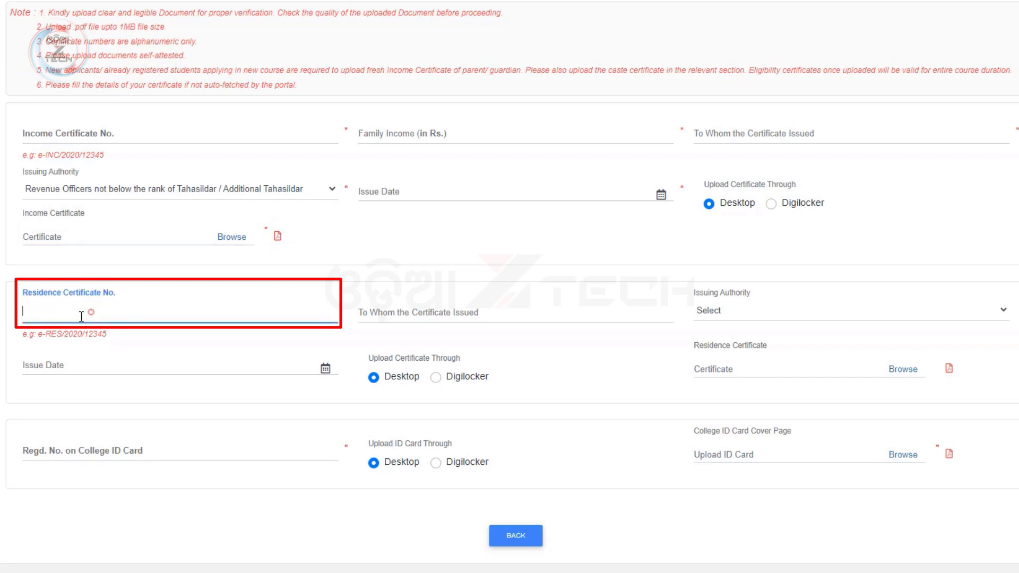
{"action": "left_click", "coordinate": [410, 311]}
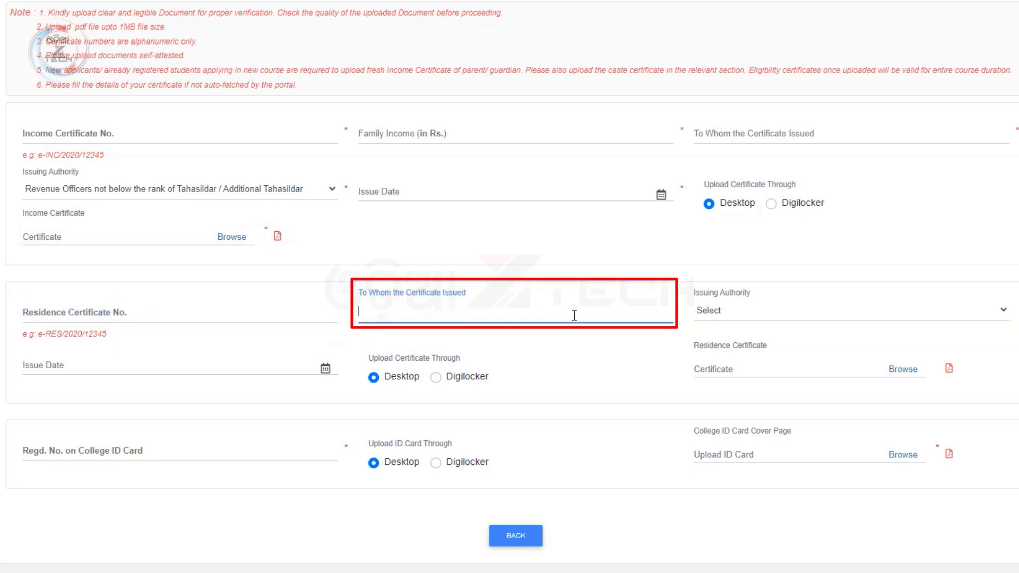
{"action": "left_click", "coordinate": [743, 313]}
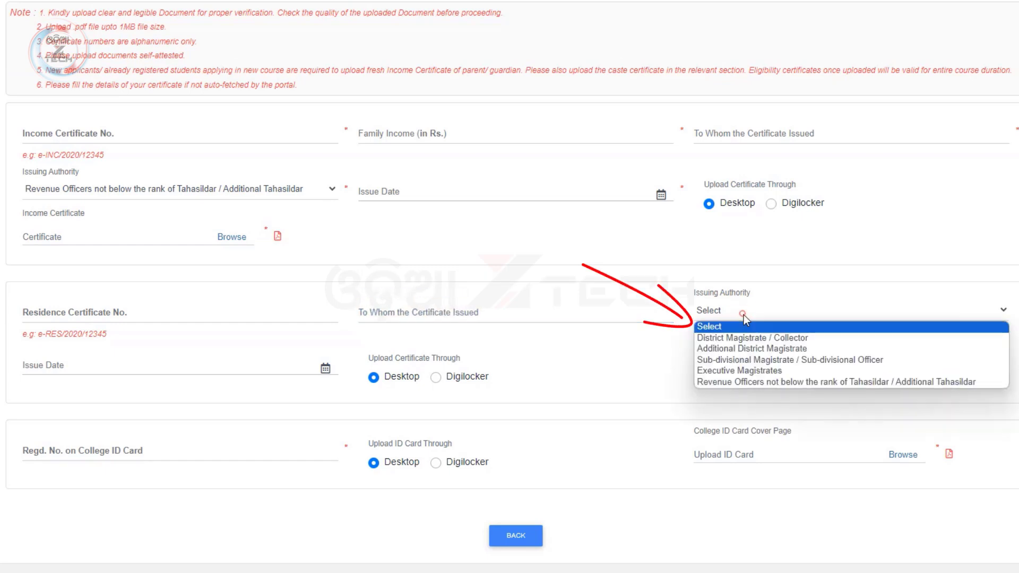
{"action": "left_click", "coordinate": [762, 382]}
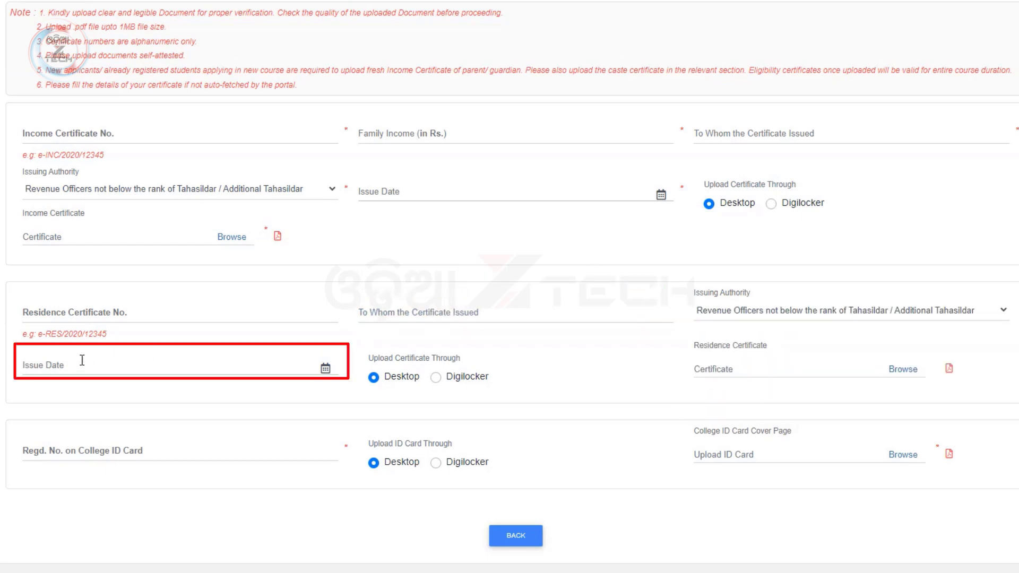
Leave the issue date and file uploads empty, then save the eligibility details.
{"action": "left_click", "coordinate": [135, 366]}
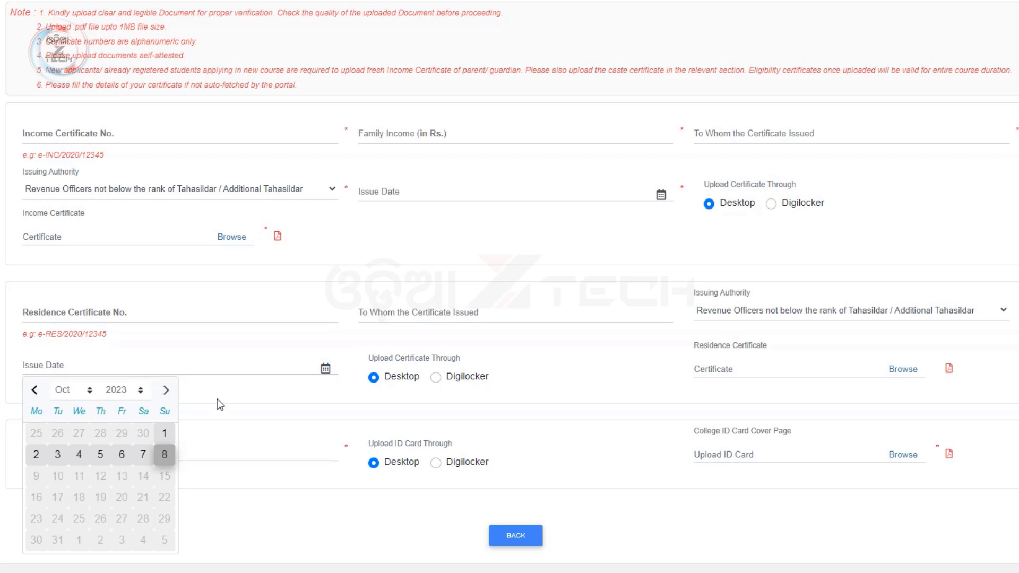
{"action": "left_click", "coordinate": [241, 402]}
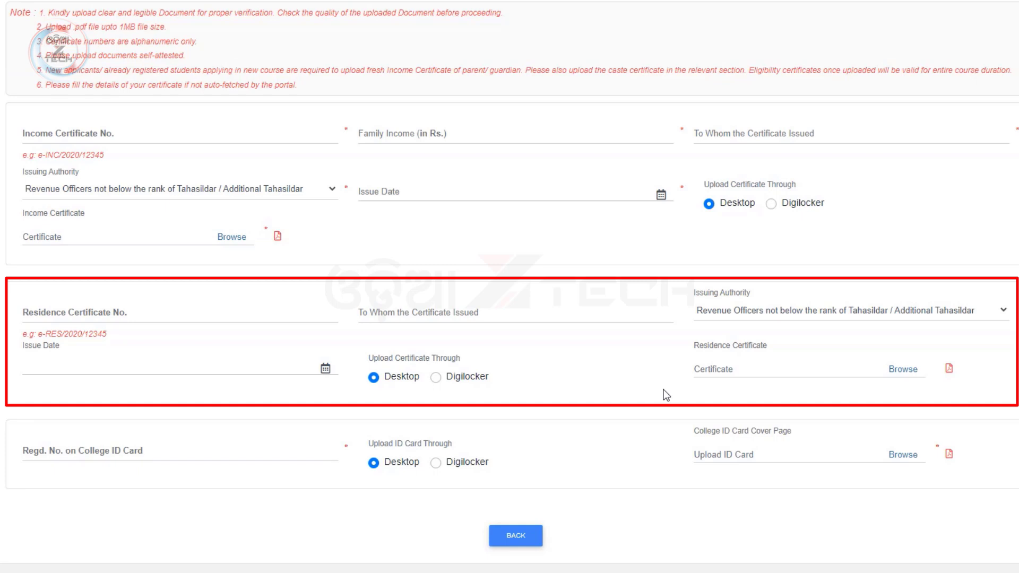
{"action": "left_click", "coordinate": [798, 379]}
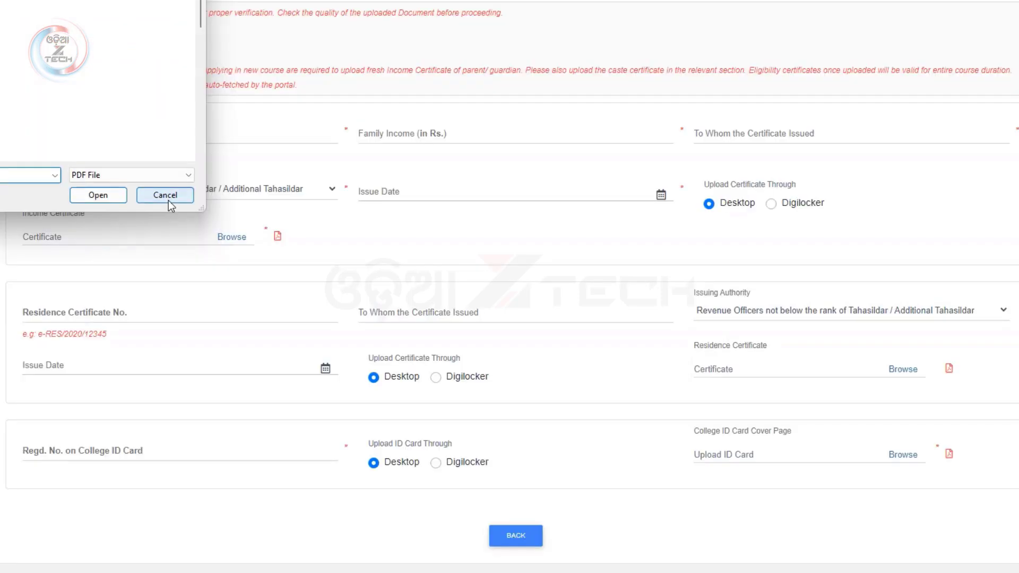
{"action": "left_click", "coordinate": [167, 201]}
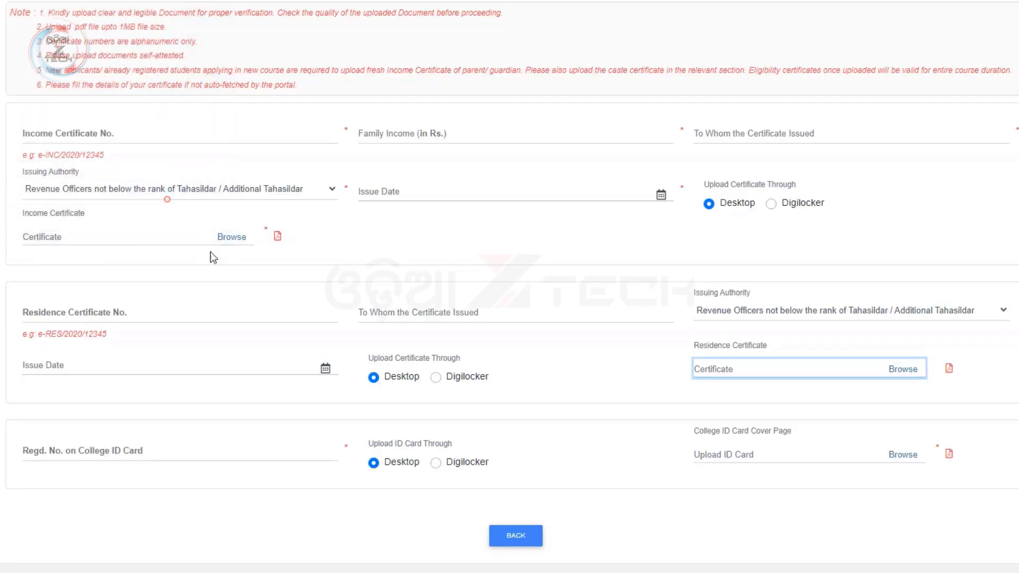
{"action": "left_click", "coordinate": [50, 452]}
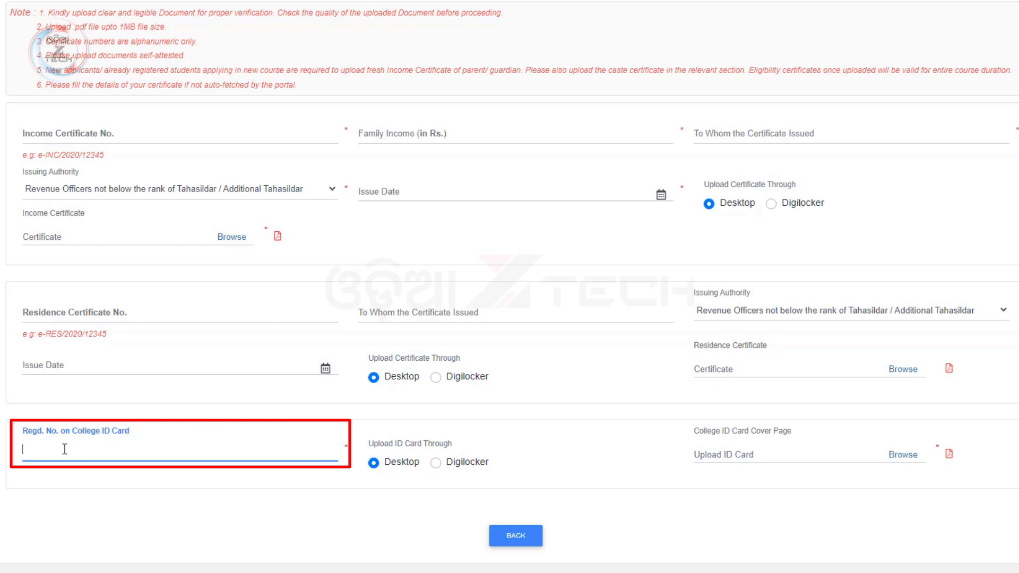
{"action": "left_click", "coordinate": [881, 461]}
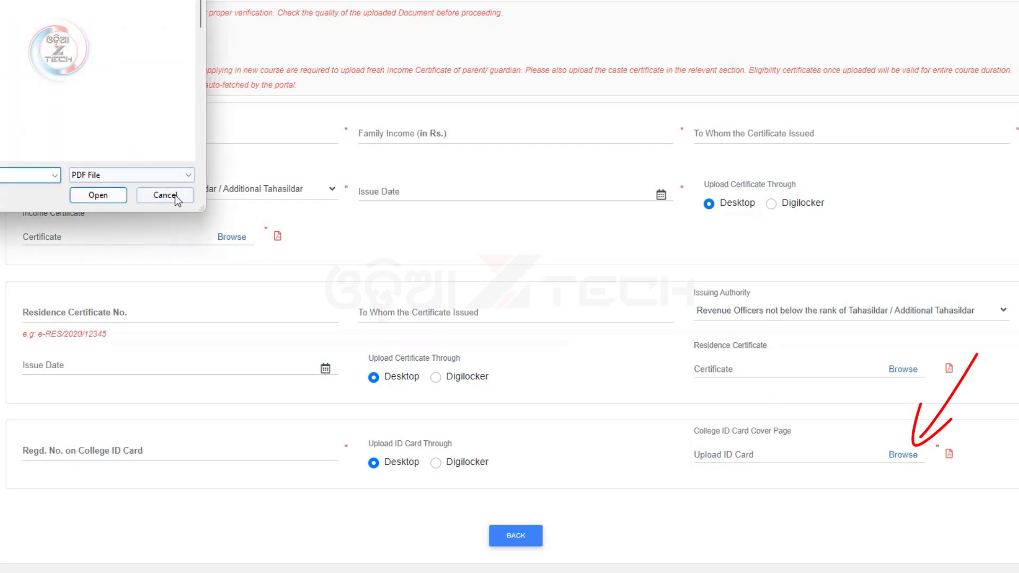
{"action": "left_click", "coordinate": [176, 196]}
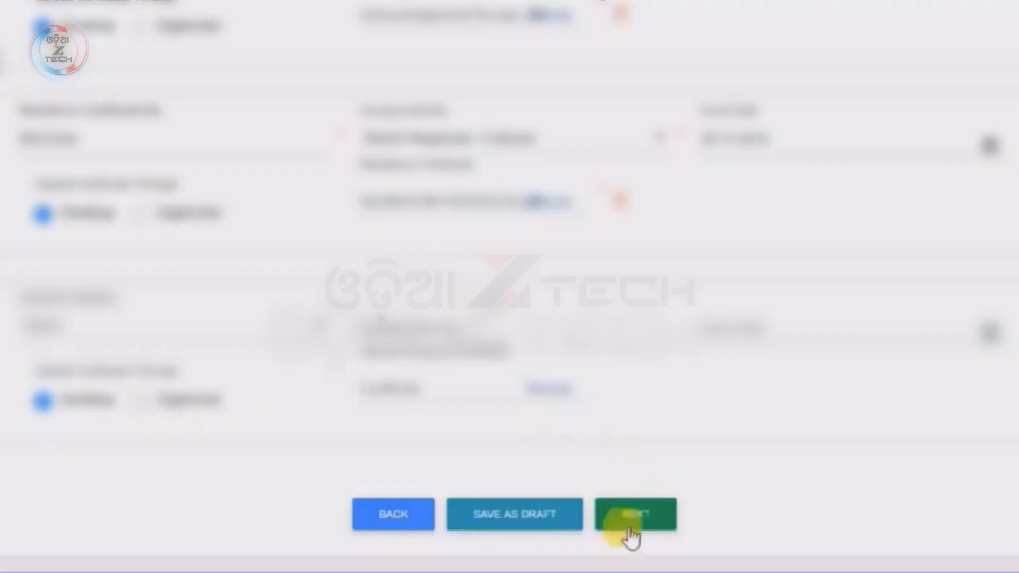
{"action": "left_click", "coordinate": [635, 514]}
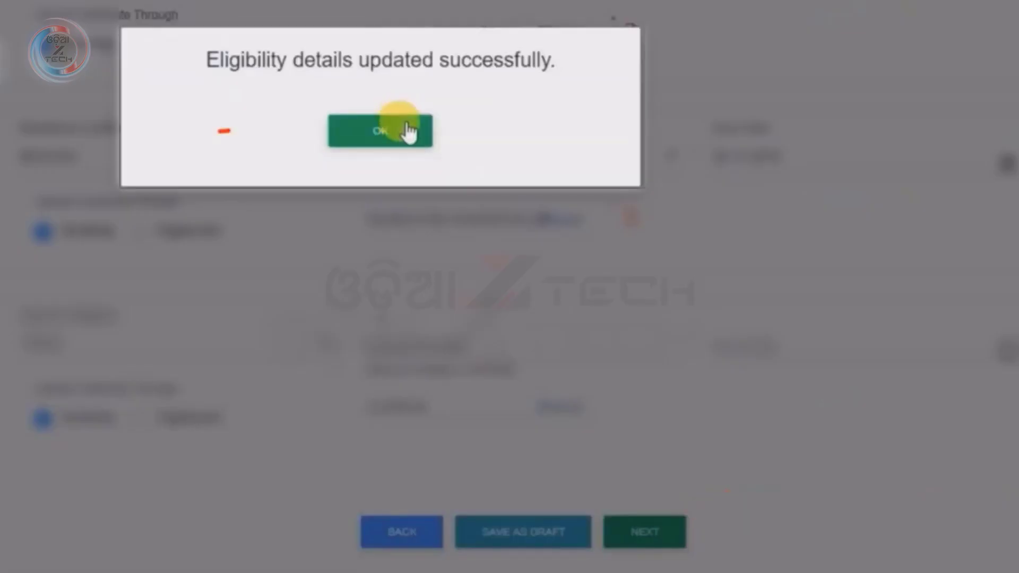
Look up the IFSC via STATE BANK OF INDIA, BALASORE district, and pick JALESWAR (SBIN0006081).
{"action": "left_click", "coordinate": [380, 131]}
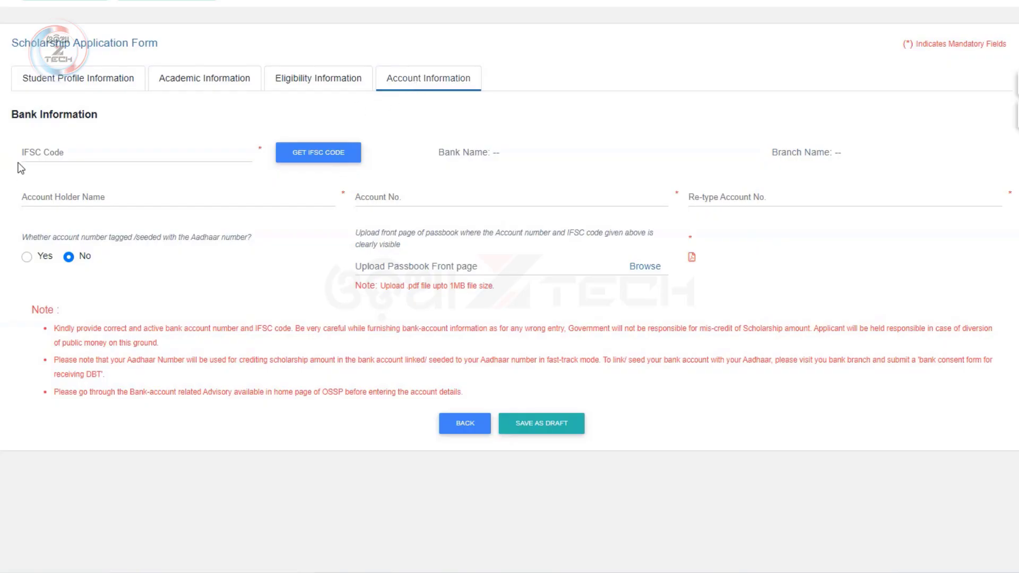
{"action": "left_click", "coordinate": [86, 154]}
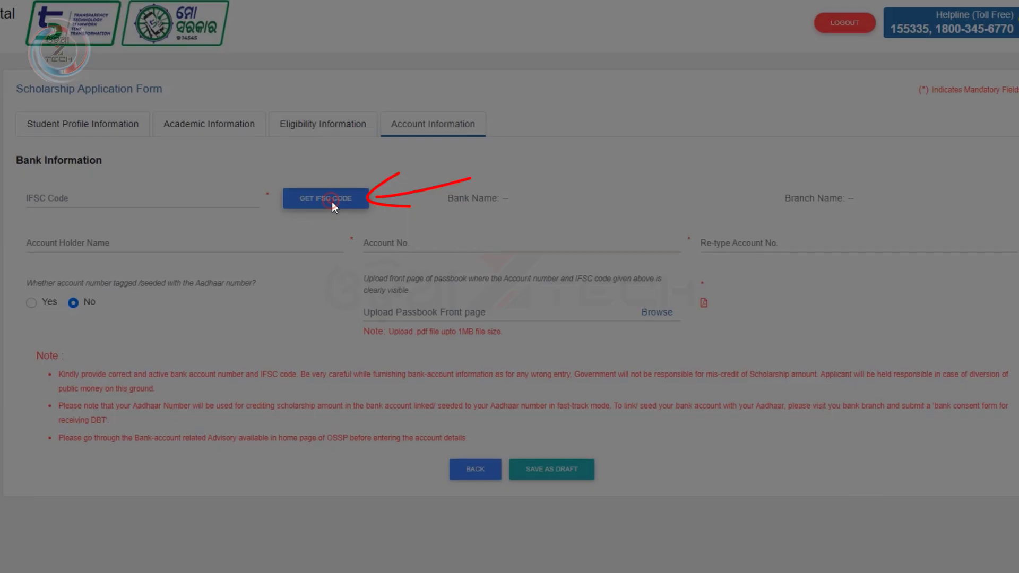
{"action": "left_click", "coordinate": [328, 168]}
{"action": "left_click", "coordinate": [328, 41]}
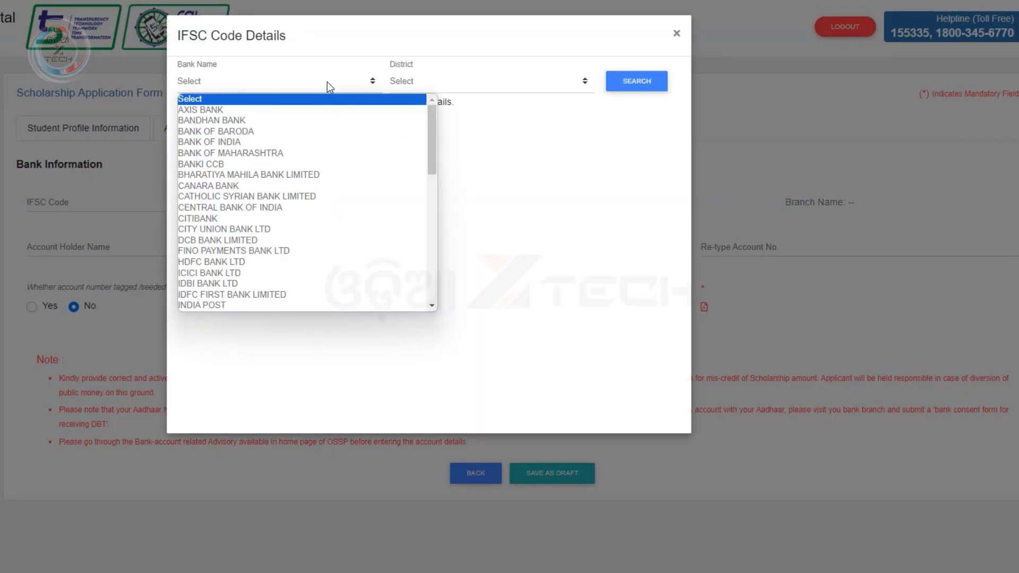
{"action": "scroll", "coordinate": [269, 259], "scroll_direction": "down", "scroll_amount": 8}
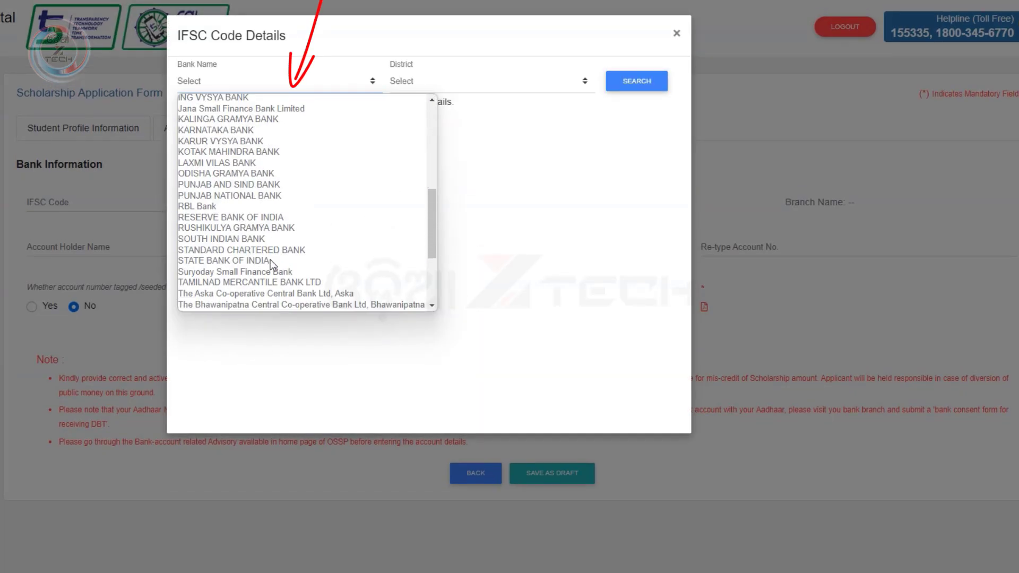
{"action": "left_click", "coordinate": [270, 260]}
{"action": "left_click", "coordinate": [485, 85]}
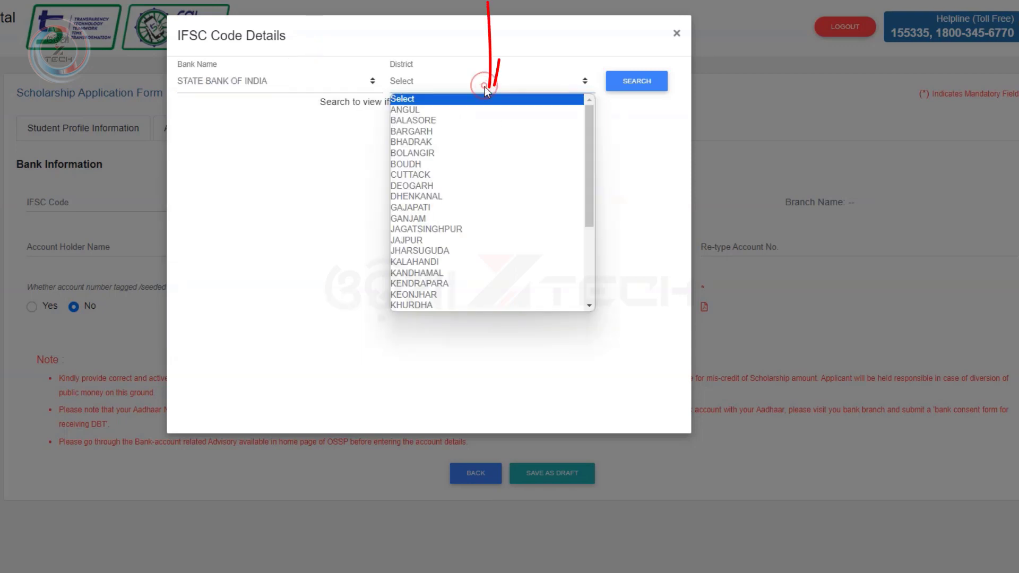
{"action": "left_click", "coordinate": [451, 121]}
{"action": "left_click", "coordinate": [622, 79]}
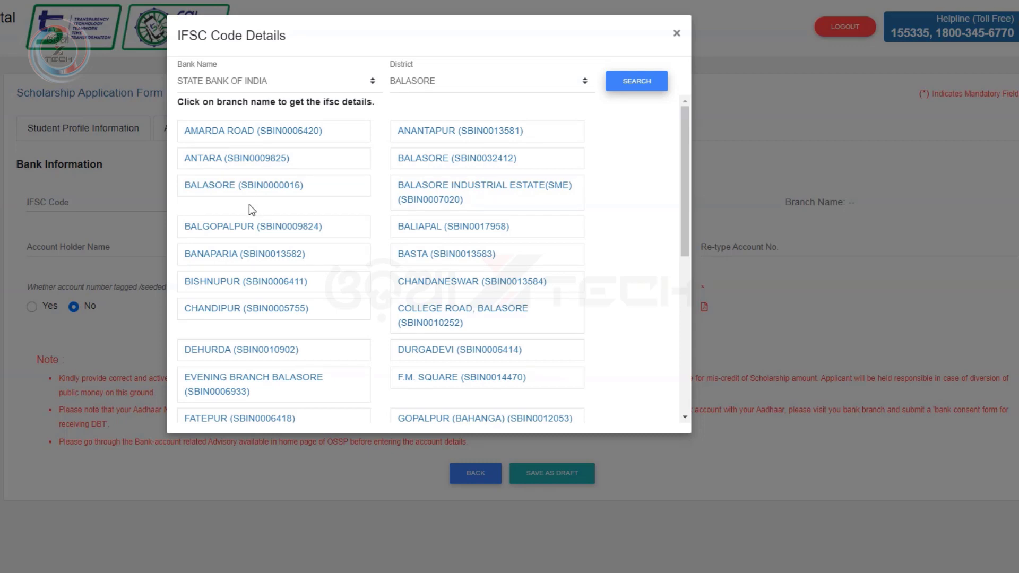
{"action": "scroll", "coordinate": [249, 231], "scroll_direction": "down", "scroll_amount": 3}
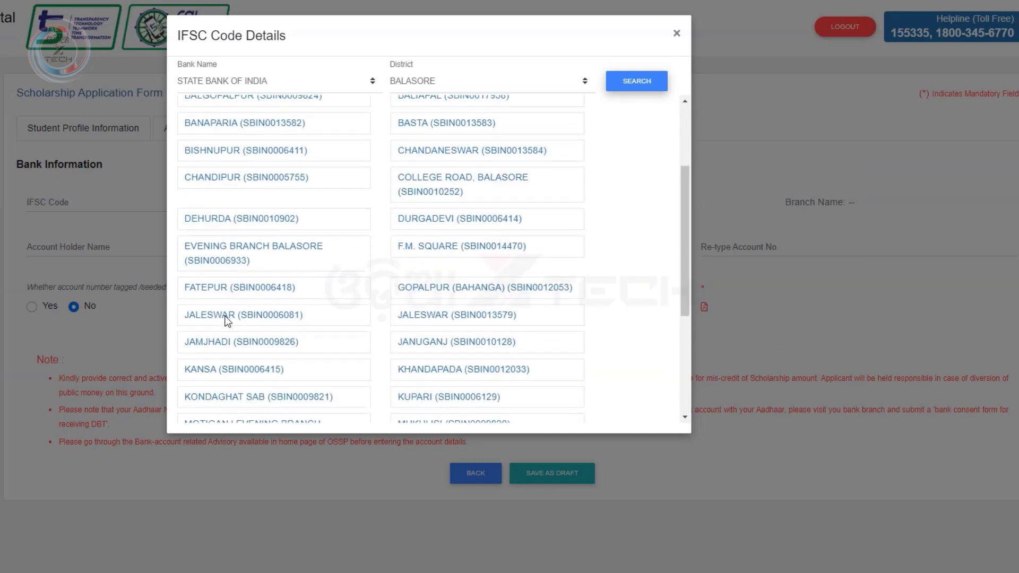
{"action": "left_click", "coordinate": [224, 316]}
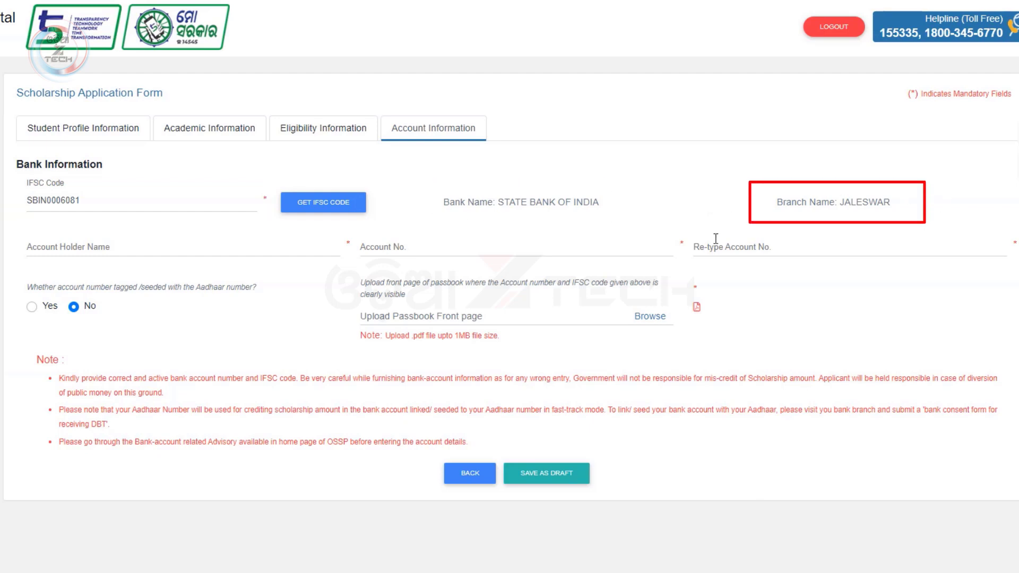
Enter the account holder's name, the account number, and the re-typed account number.
{"action": "left_click", "coordinate": [88, 244]}
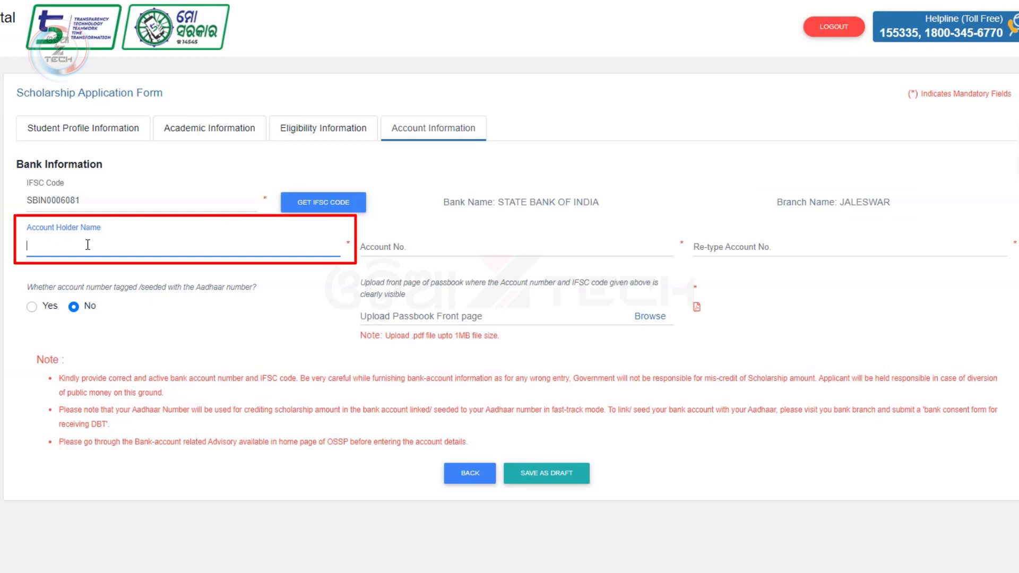
{"action": "left_click", "coordinate": [390, 244]}
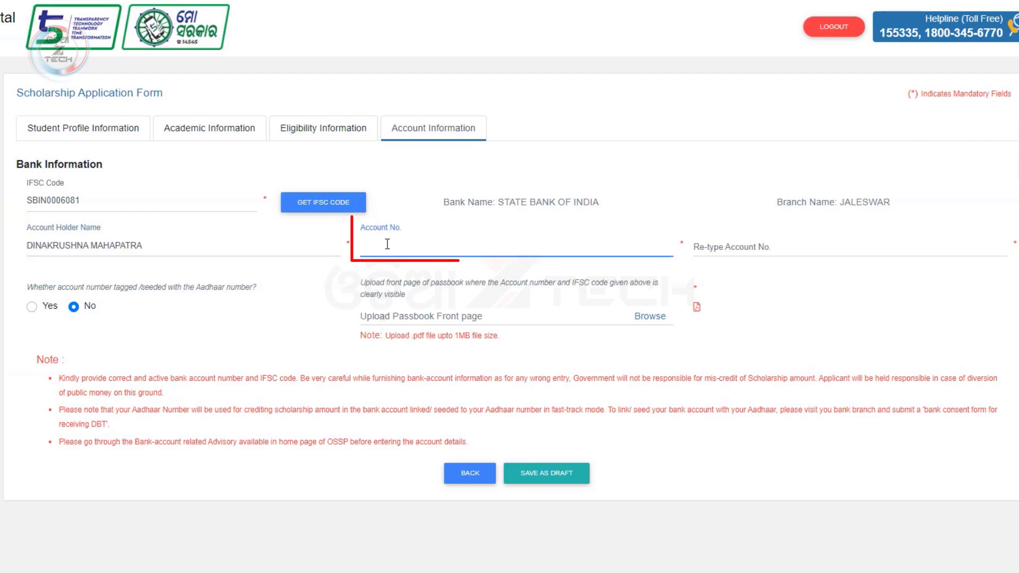
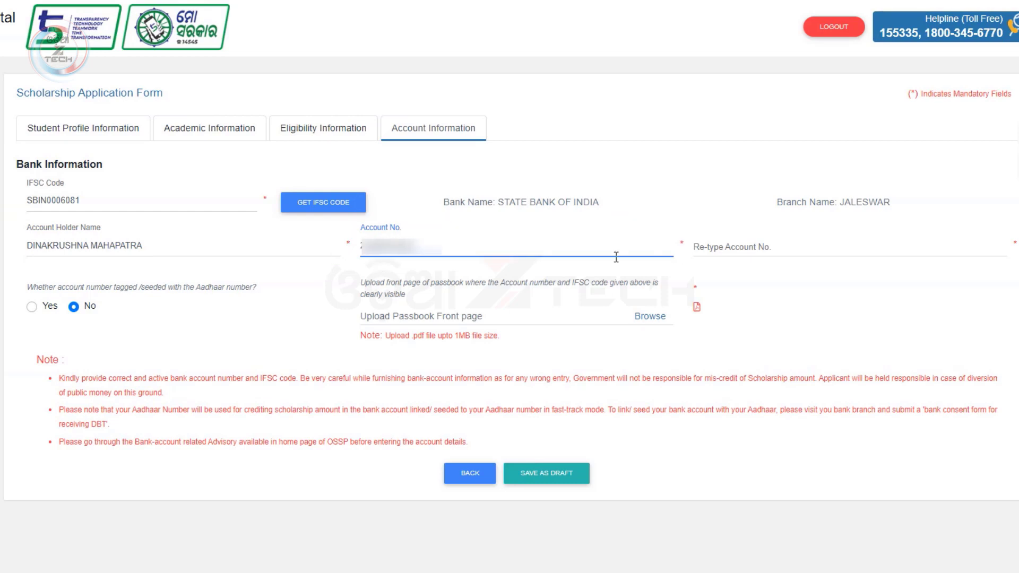
{"action": "left_click", "coordinate": [740, 244]}
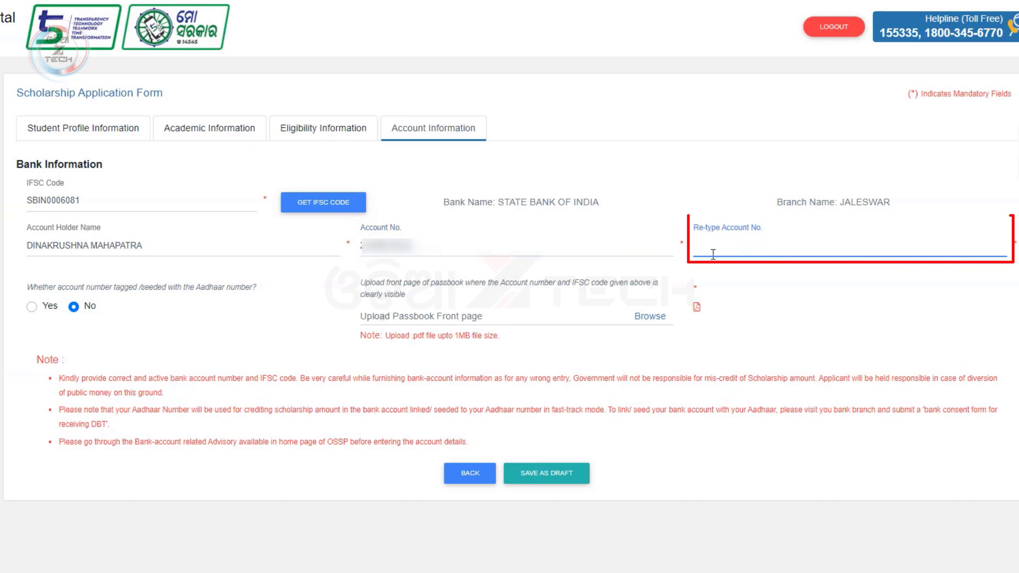
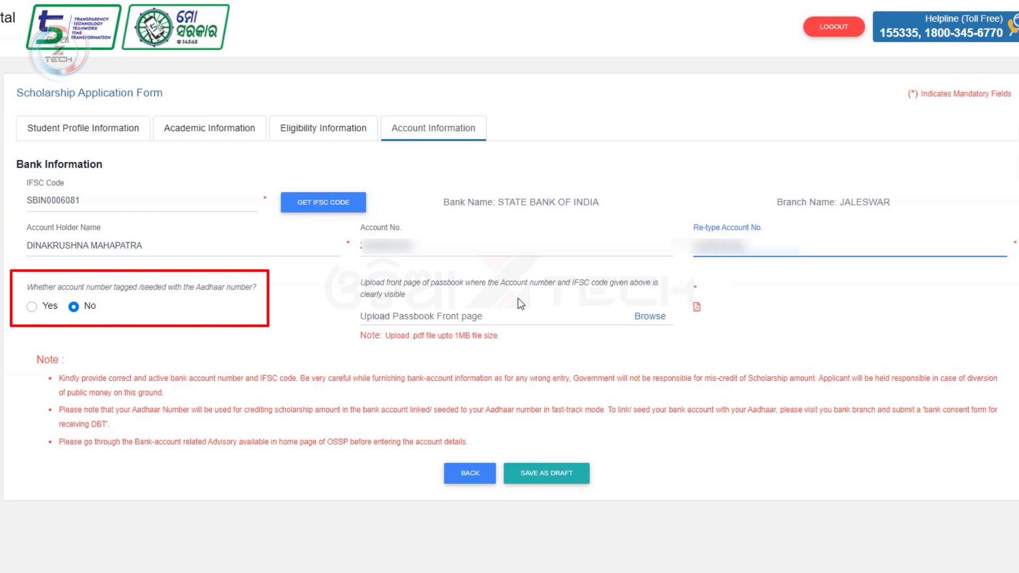
Keep Aadhaar seeding at No and leave the passbook front page unattached.
{"action": "left_click", "coordinate": [32, 307]}
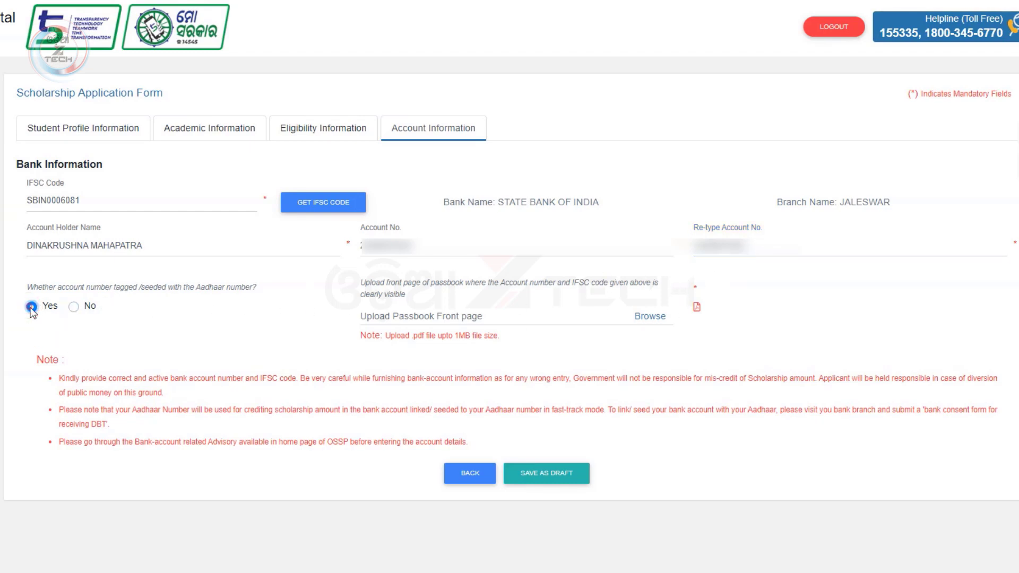
{"action": "left_click", "coordinate": [74, 307]}
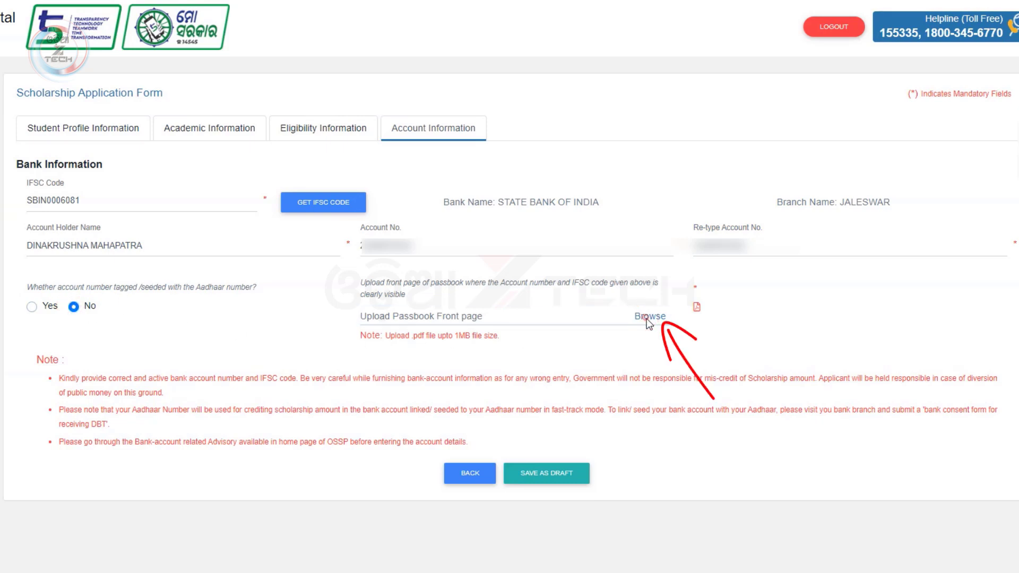
{"action": "left_click", "coordinate": [647, 317]}
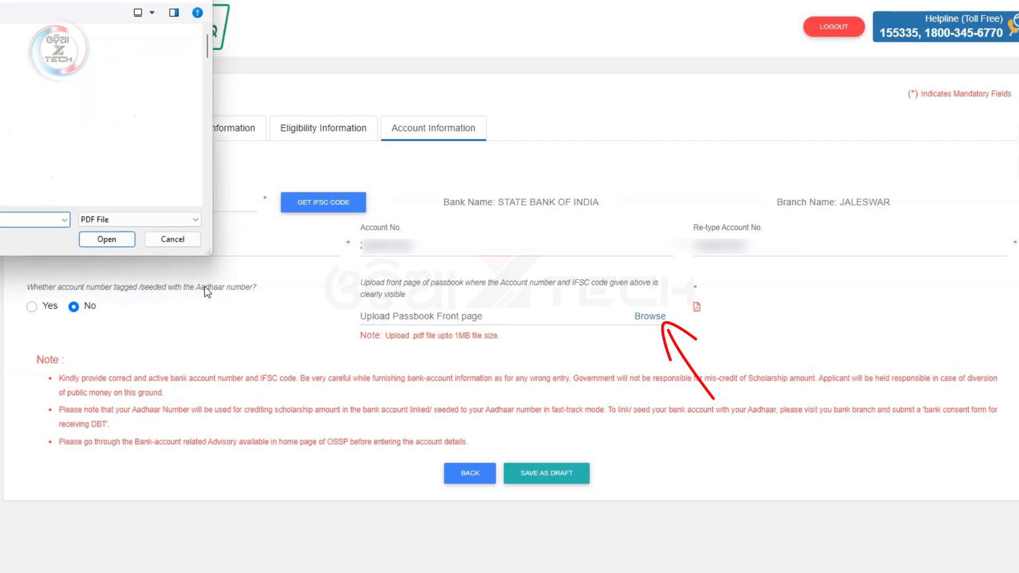
{"action": "left_click", "coordinate": [171, 242]}
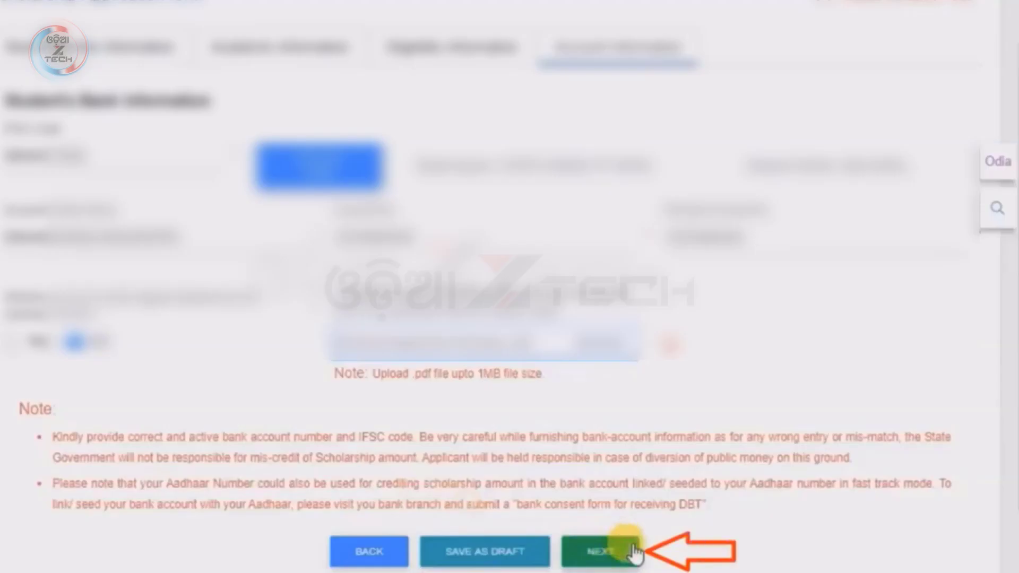
Save the bank information and acknowledge the success message to reach the confirmation page.
{"action": "left_click", "coordinate": [635, 553]}
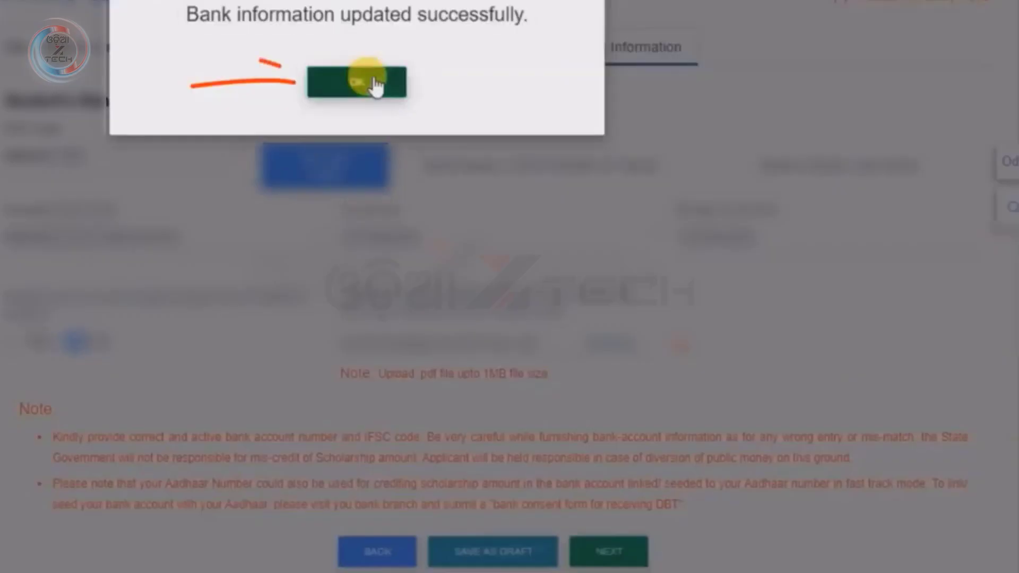
{"action": "left_click", "coordinate": [374, 81]}
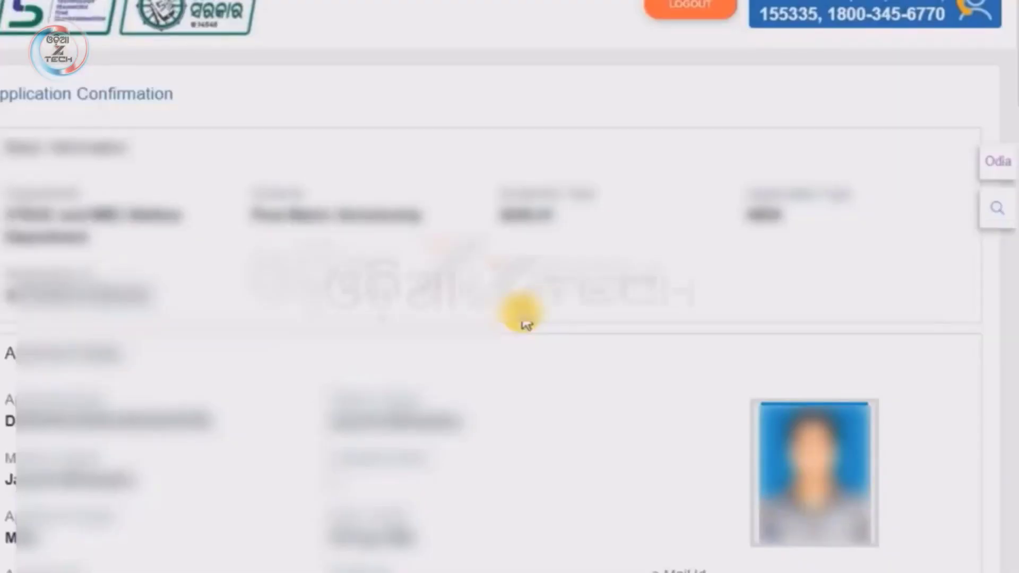
{"action": "scroll", "coordinate": [526, 324], "scroll_direction": "down", "scroll_amount": 5}
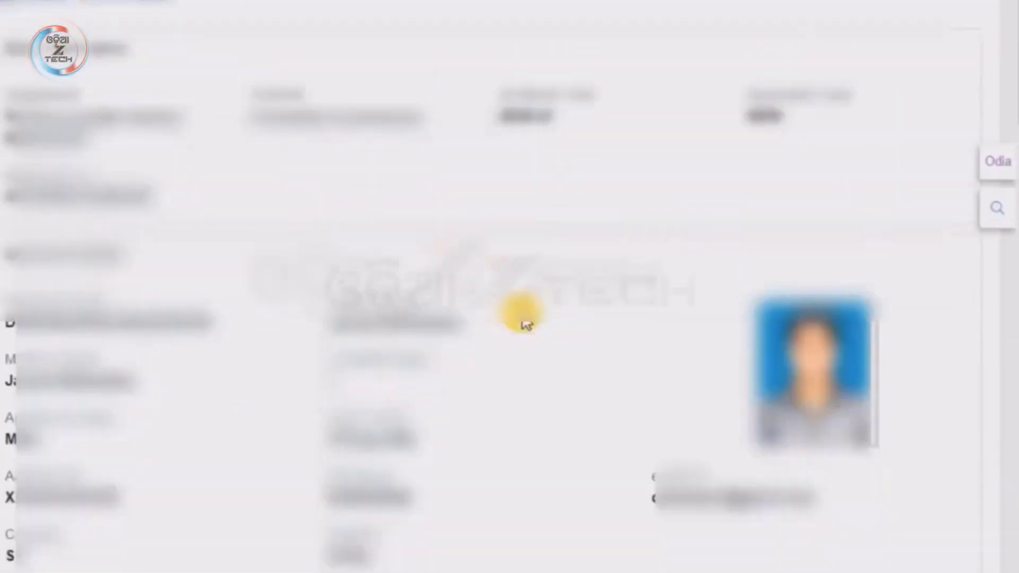
{"action": "scroll", "coordinate": [525, 324], "scroll_direction": "down", "scroll_amount": 10}
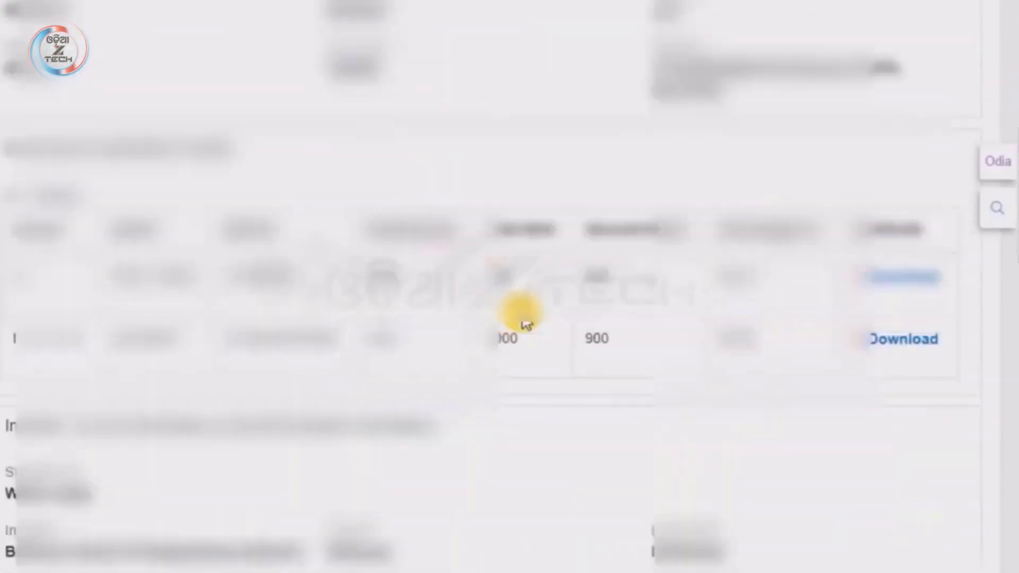
{"action": "scroll", "coordinate": [522, 313], "scroll_direction": "down", "scroll_amount": 15}
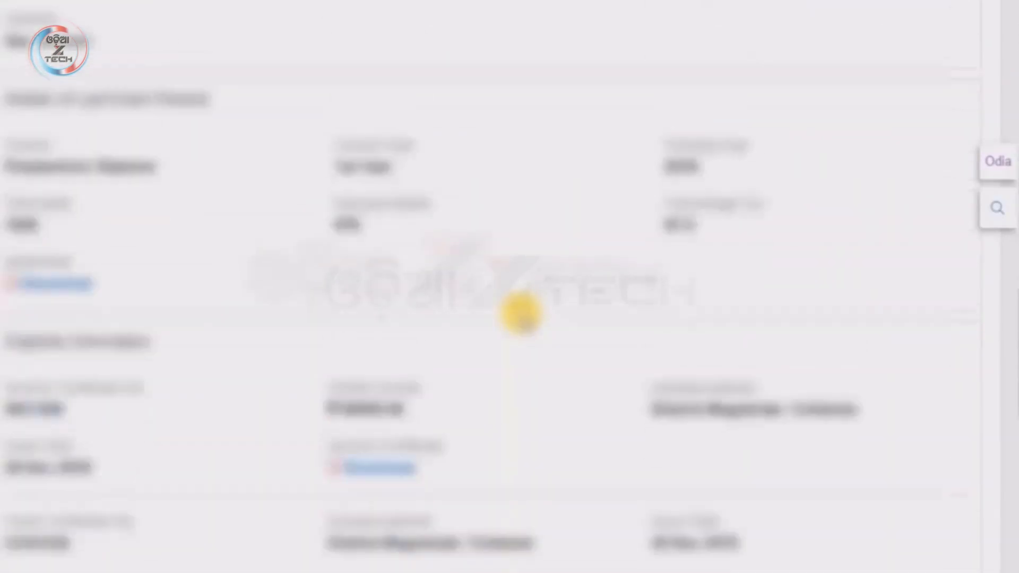
{"action": "scroll", "coordinate": [522, 313], "scroll_direction": "down", "scroll_amount": 10}
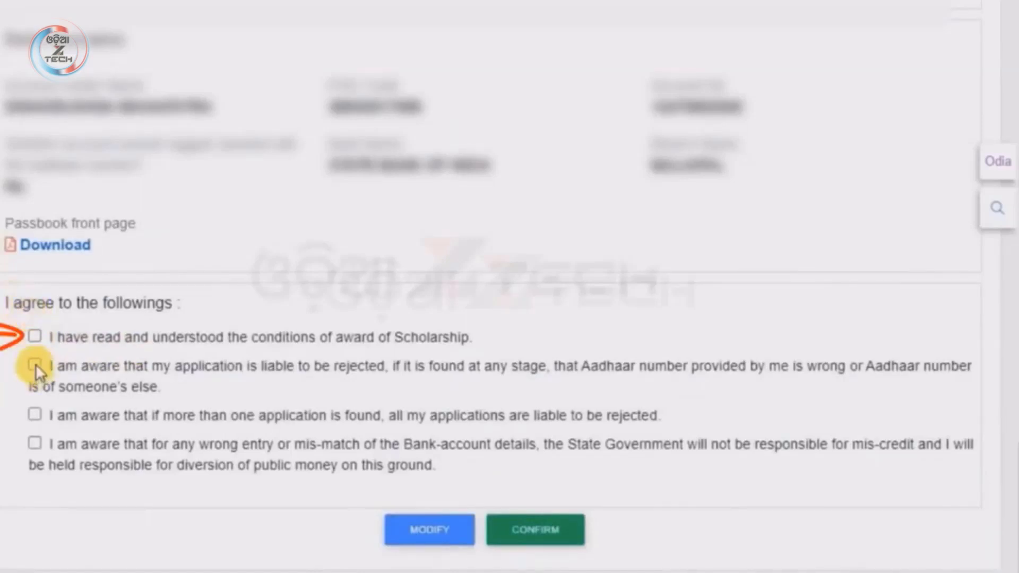
Tick the award-conditions, wrong-Aadhaar, multiple-applications and bank-details declarations.
{"action": "left_click", "coordinate": [34, 336]}
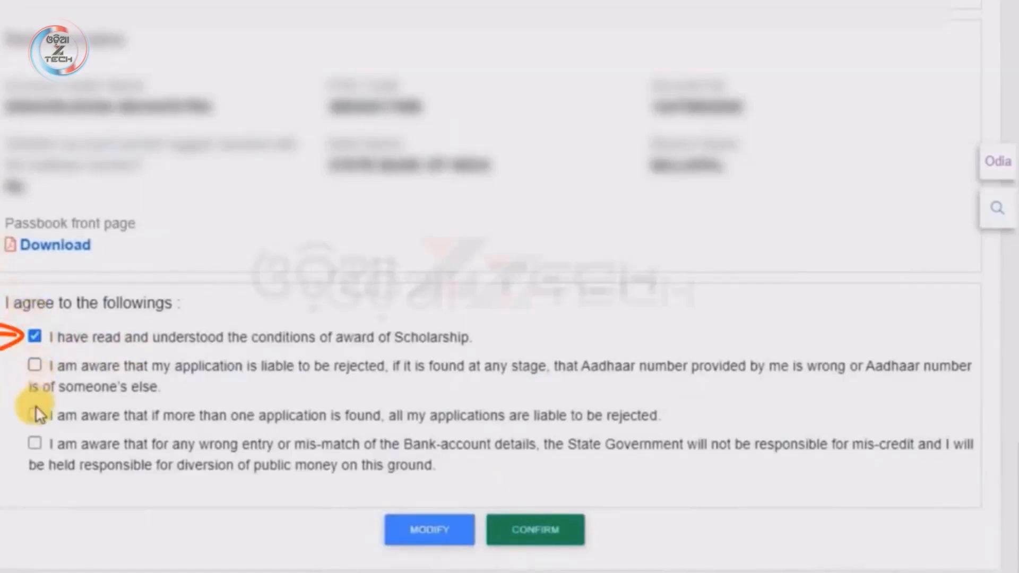
{"action": "left_click", "coordinate": [35, 364]}
{"action": "left_click", "coordinate": [34, 414]}
{"action": "left_click", "coordinate": [35, 443]}
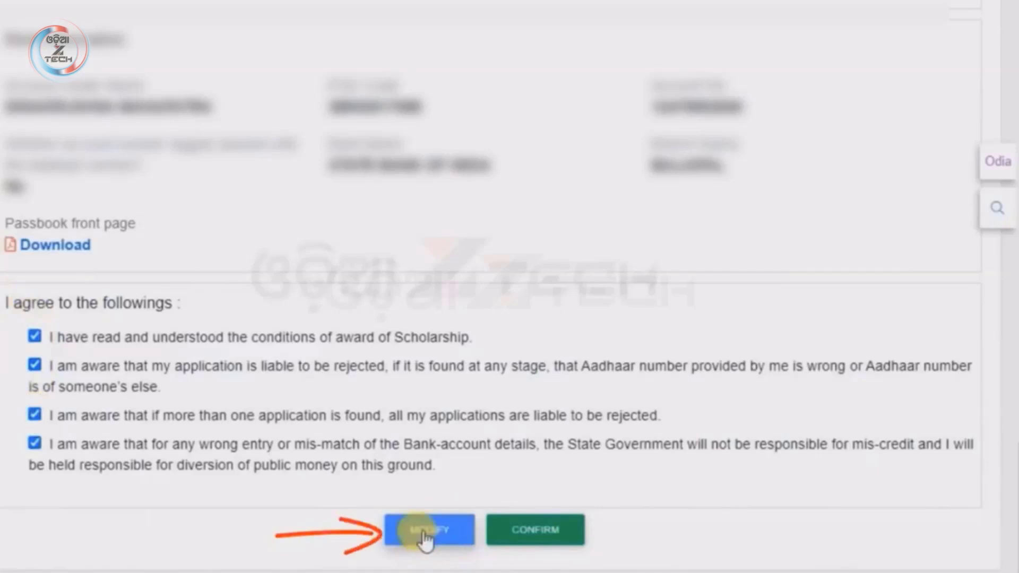
Confirm the declarations, answer Yes to proceed, and review the Application Confirmation page.
{"action": "left_click", "coordinate": [536, 529]}
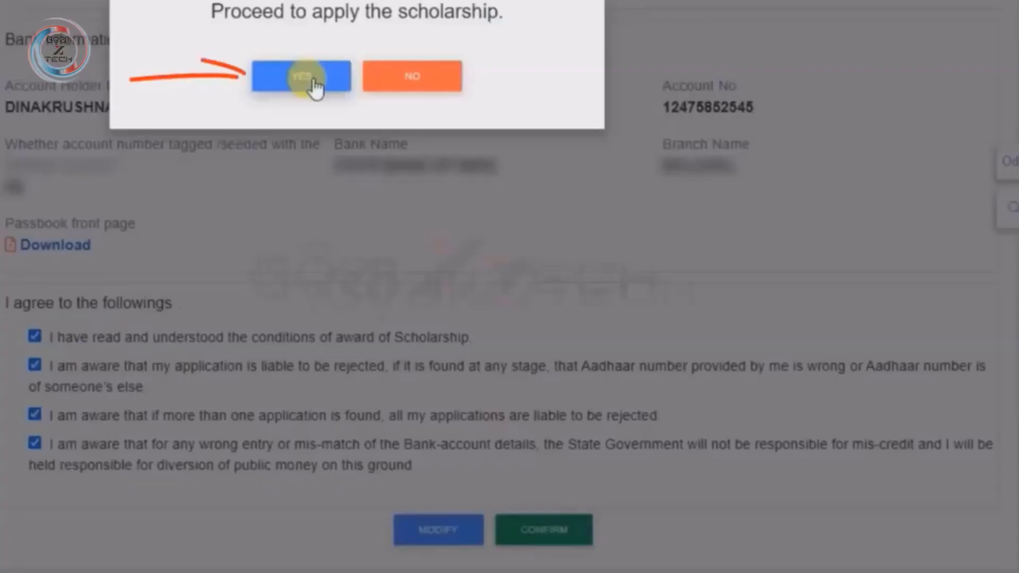
{"action": "left_click", "coordinate": [308, 77]}
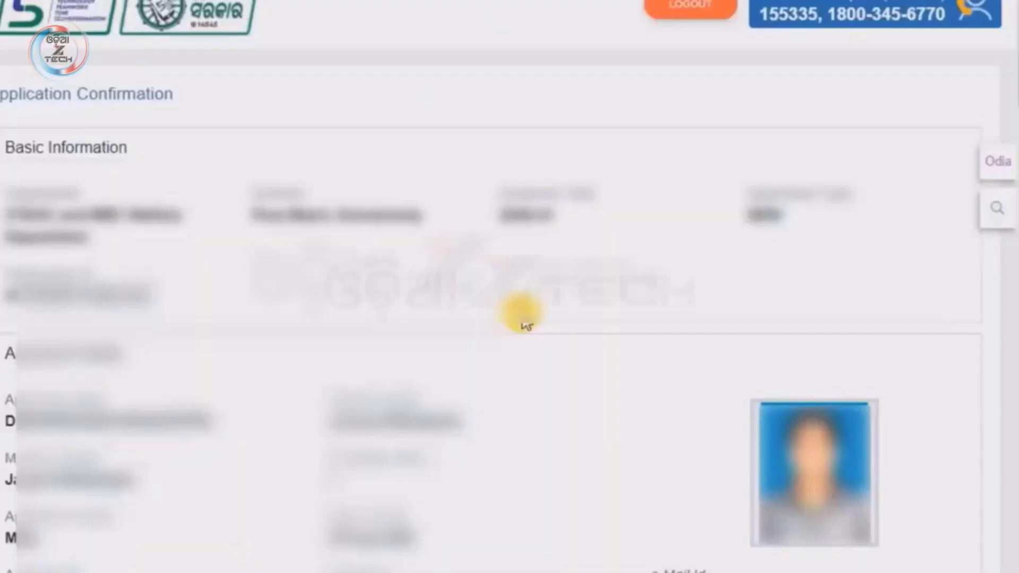
{"action": "scroll", "coordinate": [527, 325], "scroll_direction": "down", "scroll_amount": 6}
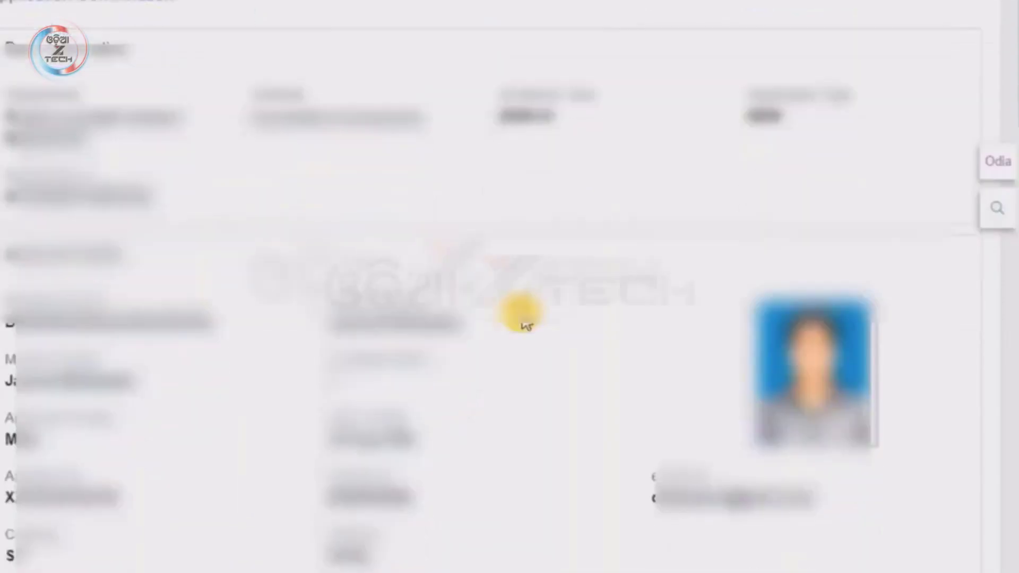
{"action": "scroll", "coordinate": [527, 325], "scroll_direction": "up", "scroll_amount": 6}
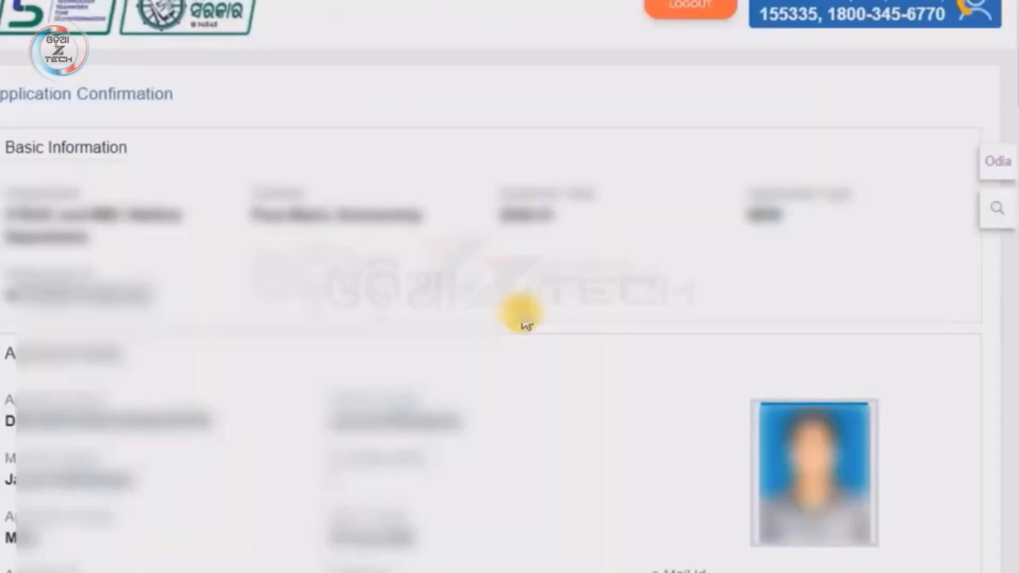
{"action": "scroll", "coordinate": [527, 325], "scroll_direction": "down", "scroll_amount": 4}
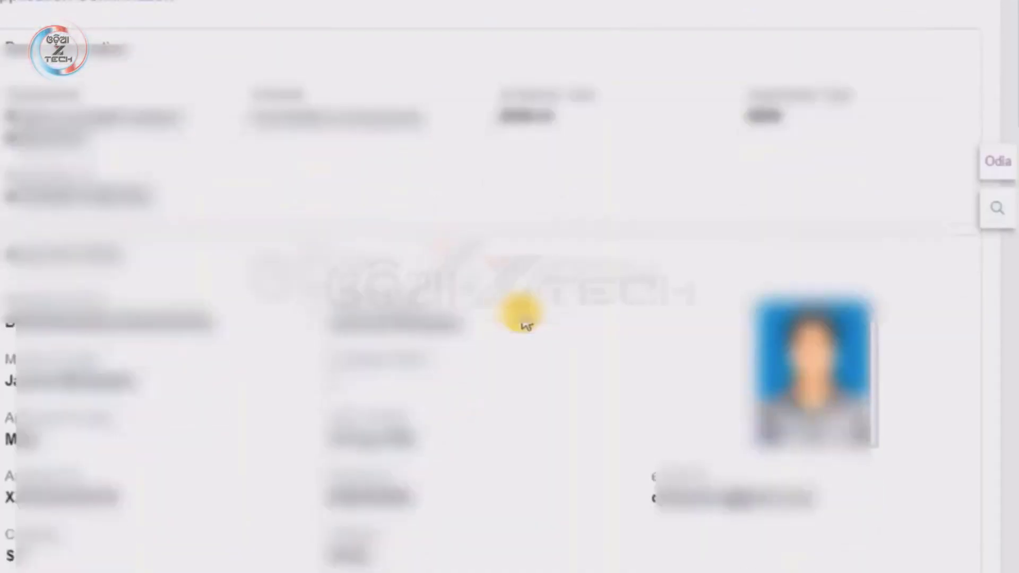
{"action": "scroll", "coordinate": [527, 325], "scroll_direction": "down", "scroll_amount": 13}
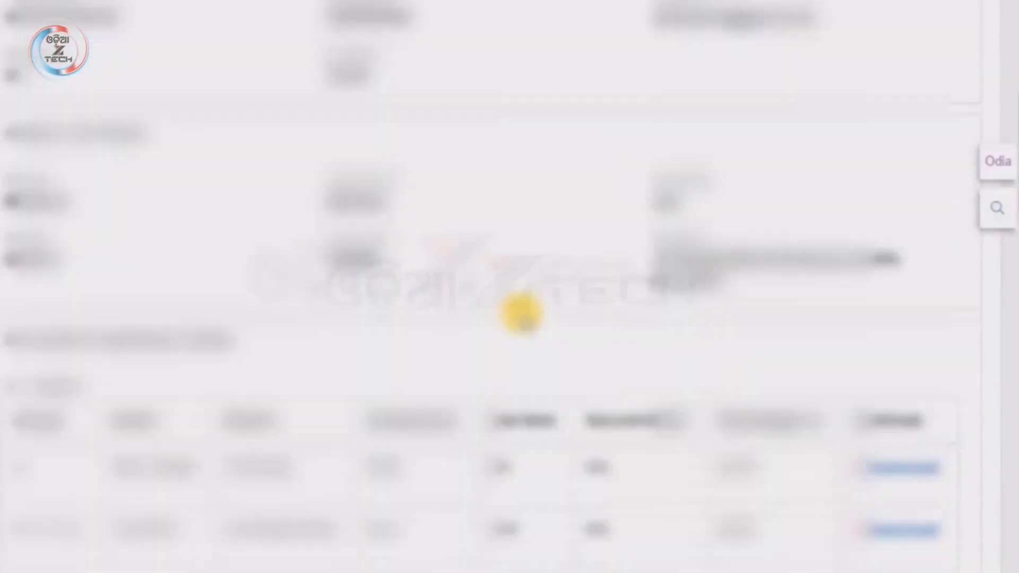
{"action": "scroll", "coordinate": [522, 313], "scroll_direction": "down", "scroll_amount": 8}
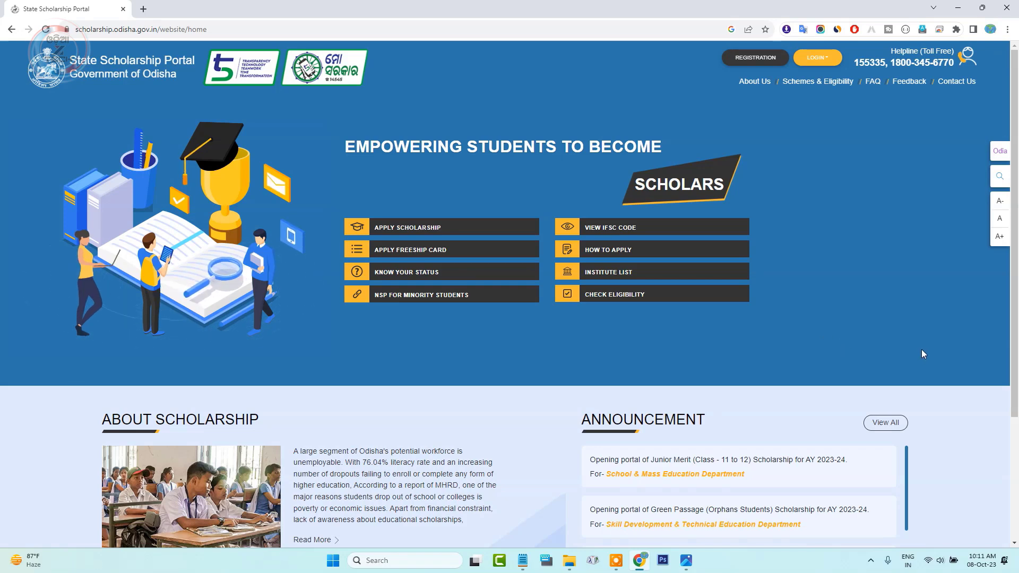
{"action": "scroll", "coordinate": [925, 351], "scroll_direction": "down", "scroll_amount": 3}
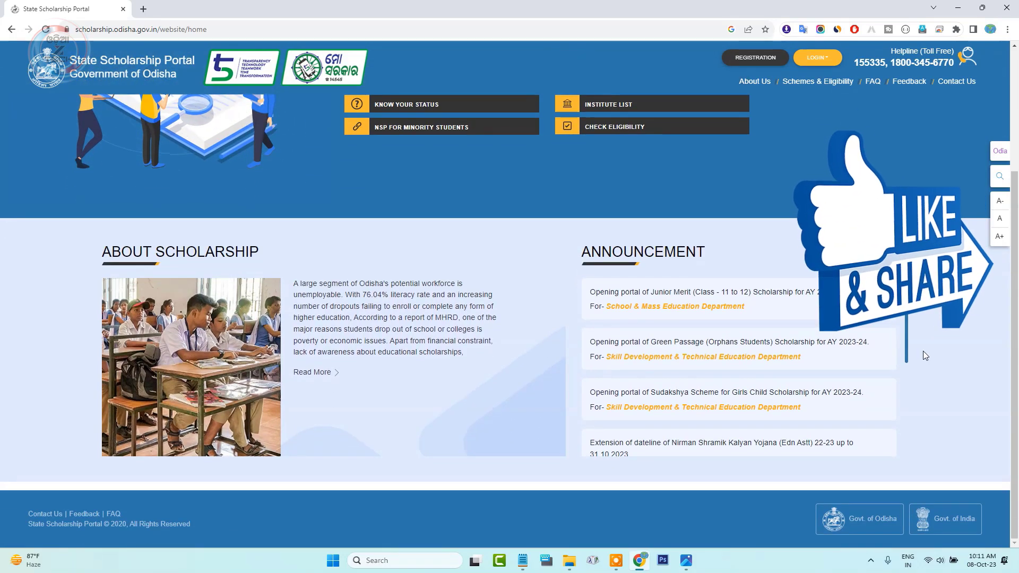
{"action": "scroll", "coordinate": [922, 352], "scroll_direction": "up", "scroll_amount": 3}
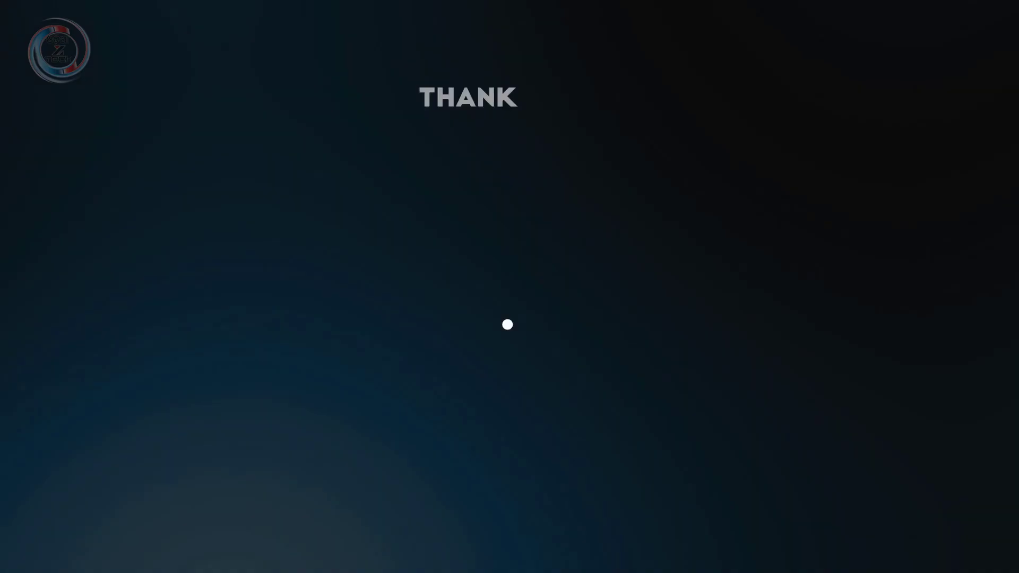